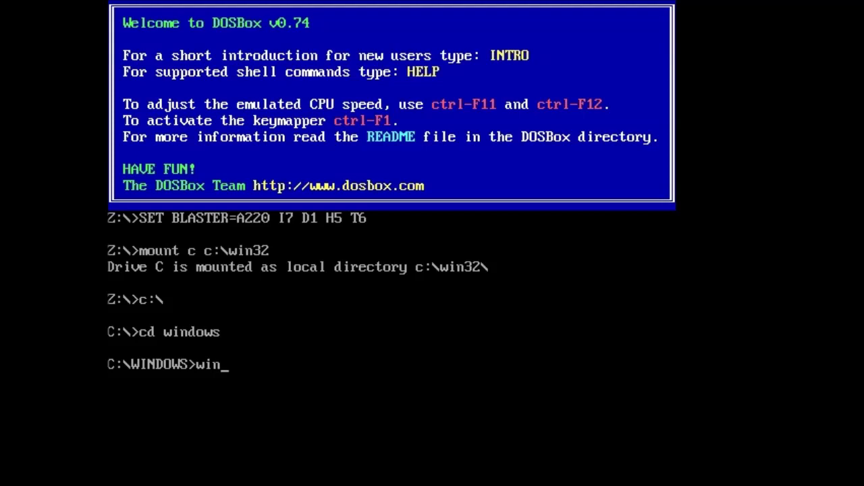
- Start Windows from the DOS prompt and view the version information of Program Manager (程序管理器)
key(Return)
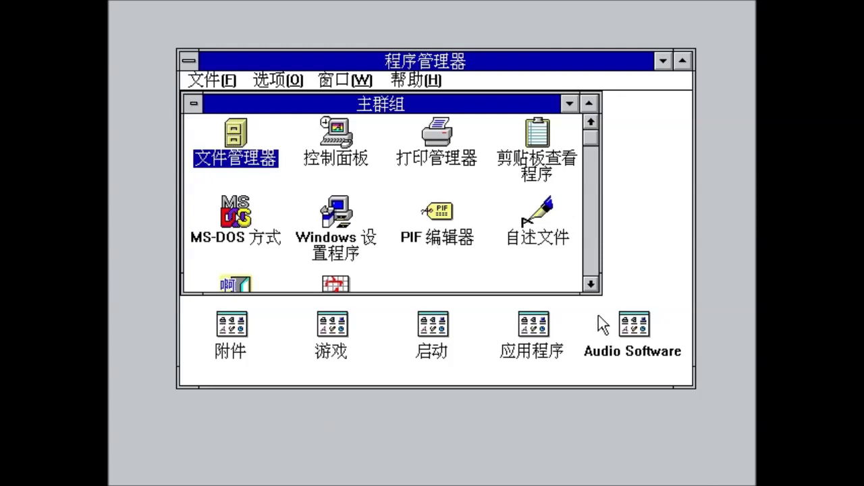
click(216, 84)
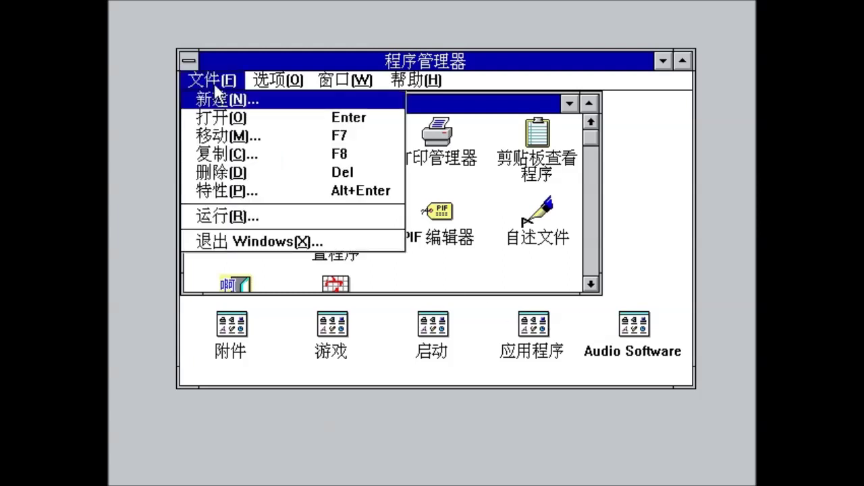
mouse_move(278, 84)
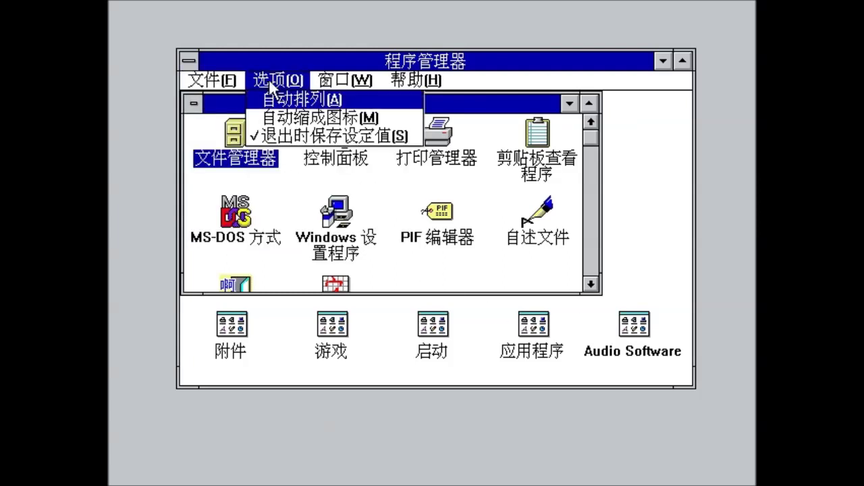
mouse_move(352, 79)
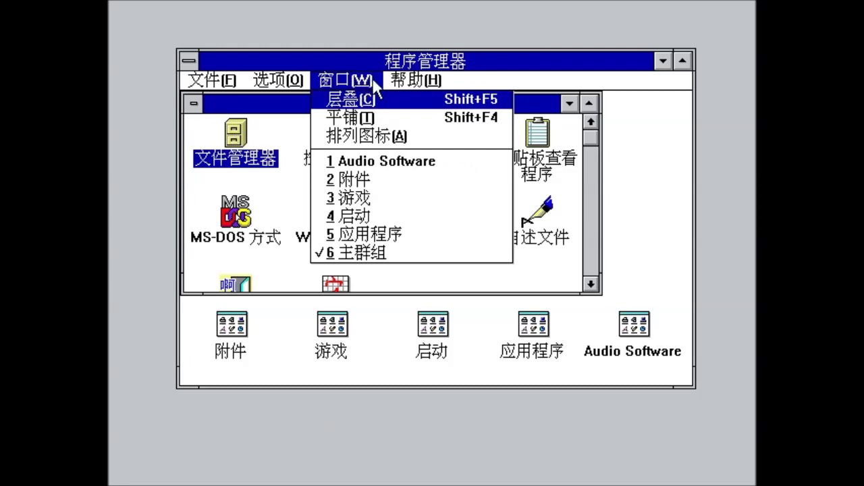
mouse_move(419, 82)
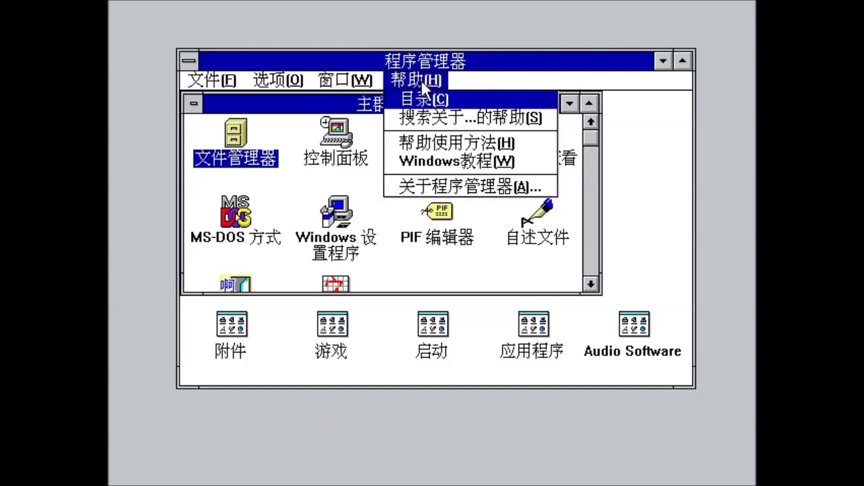
click(431, 184)
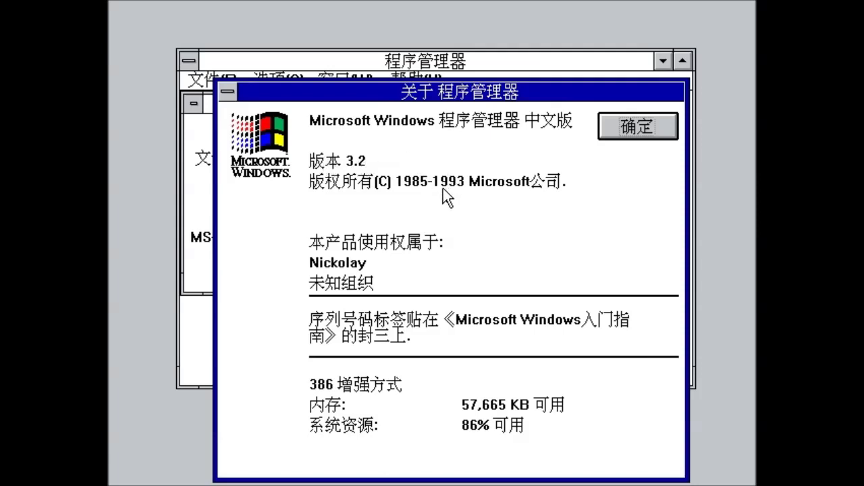
click(633, 132)
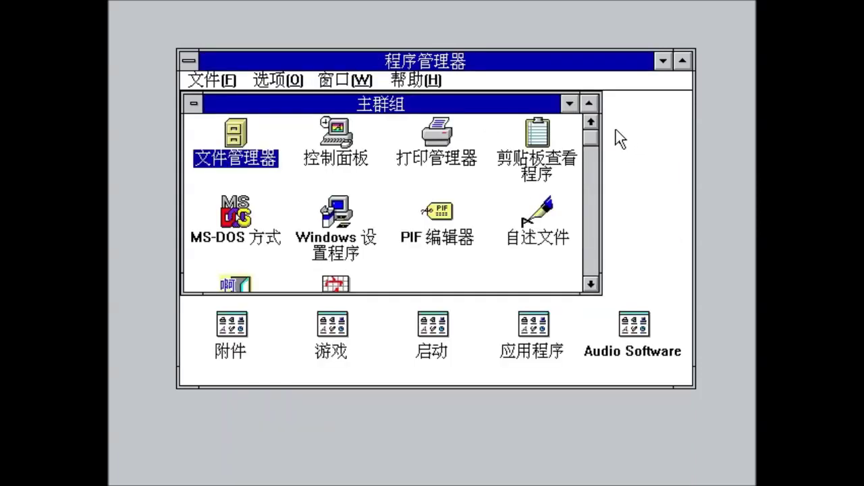
- Reveal the hidden team dedication and scrolling credits through the Windows logo by repeatedly reopening Program Manager's About dialog, closing it each time
click(421, 80)
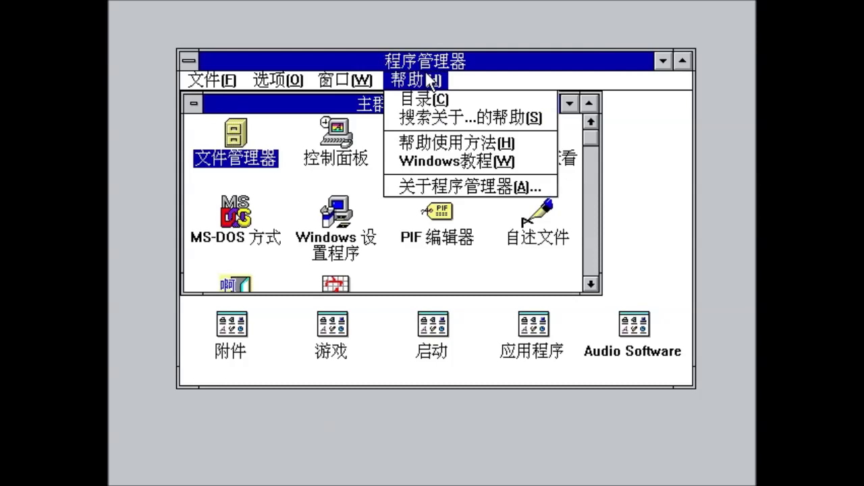
click(446, 185)
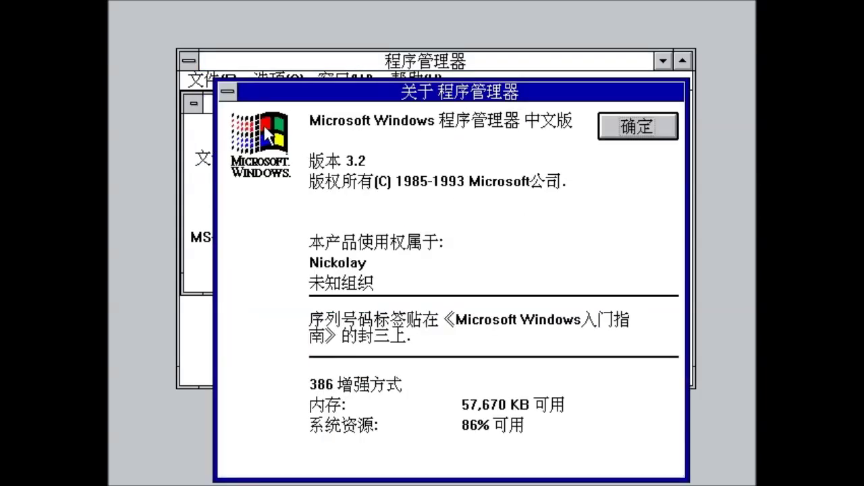
click(649, 130)
click(416, 79)
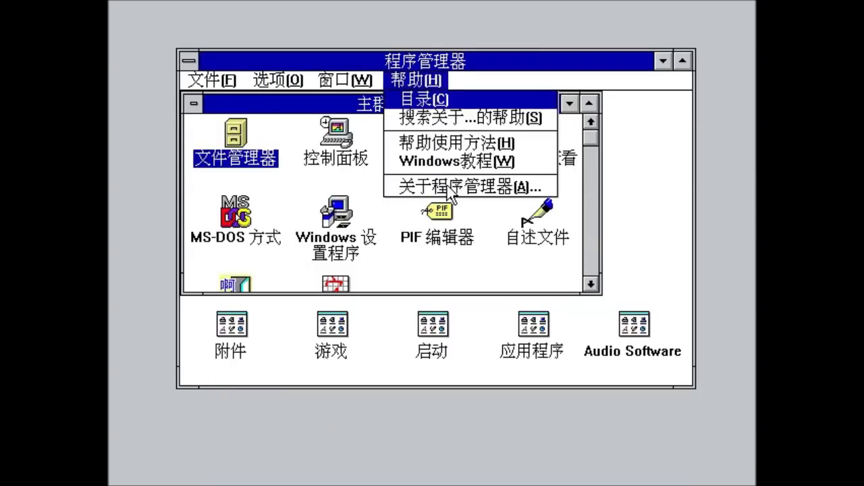
click(451, 189)
ctrl+shift+double_click(271, 137)
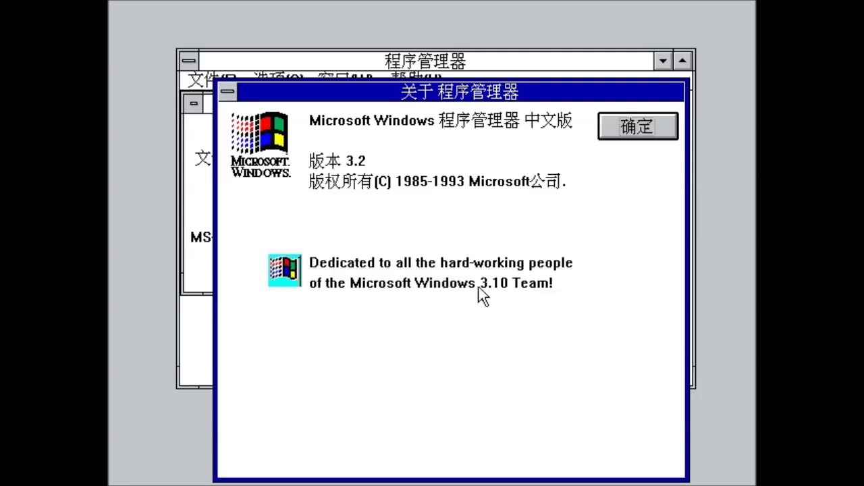
click(601, 130)
click(417, 79)
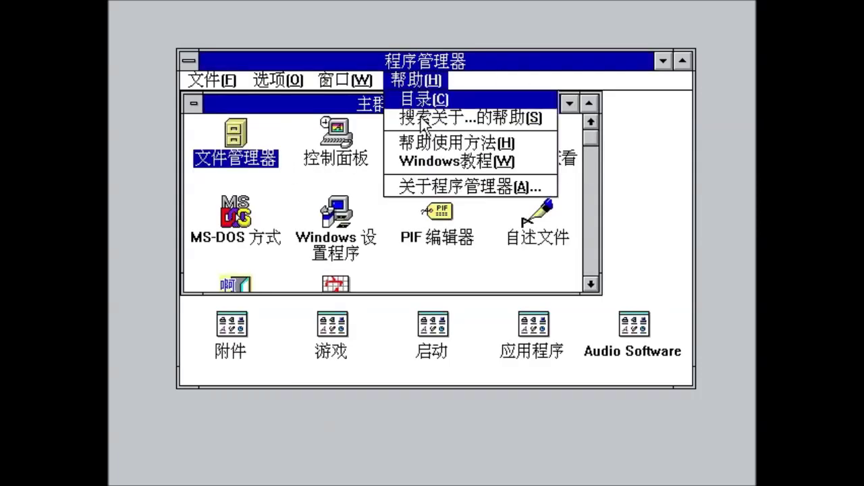
click(425, 186)
ctrl+shift+double_click(269, 143)
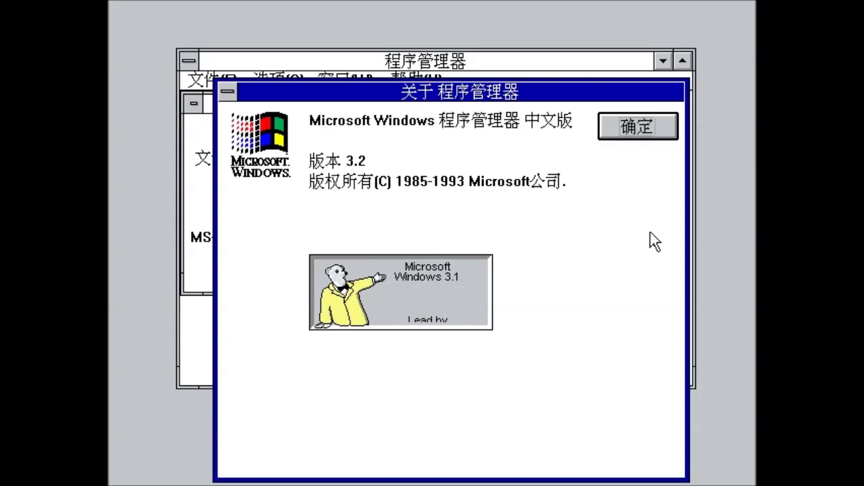
click(628, 134)
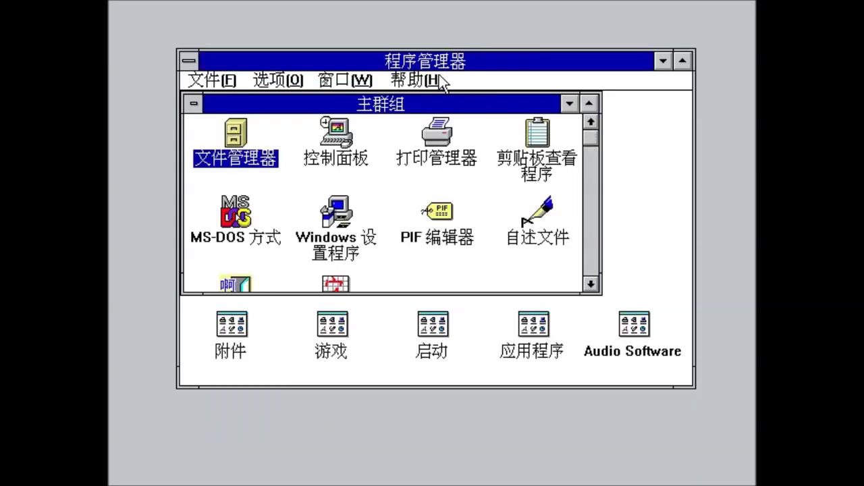
- Minimize Program Manager to a desktop icon and restore it, and maximize it and return it to its normal size
click(662, 62)
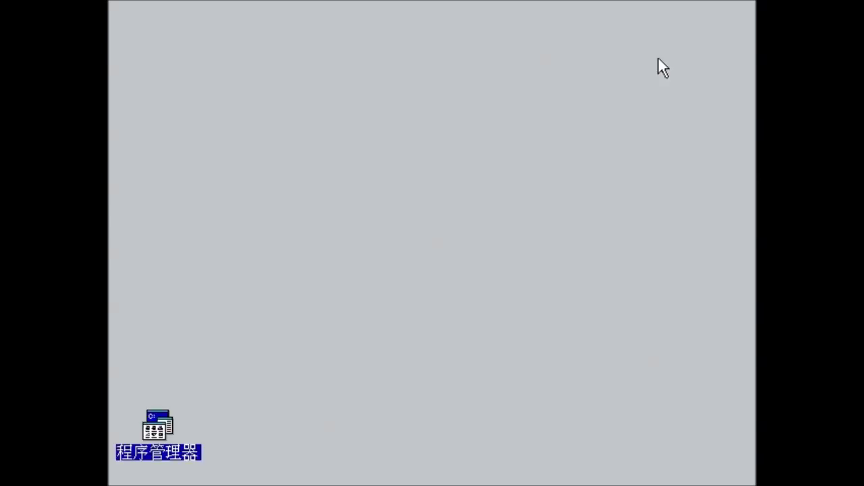
click(162, 421)
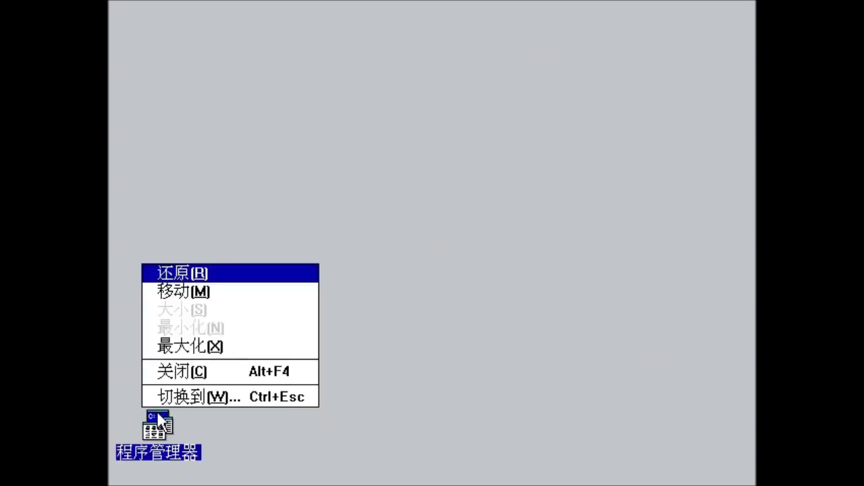
double_click(162, 422)
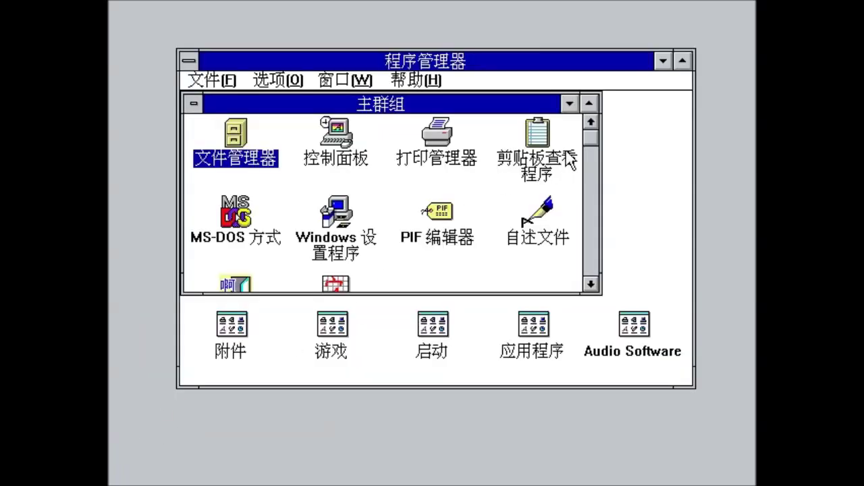
click(679, 60)
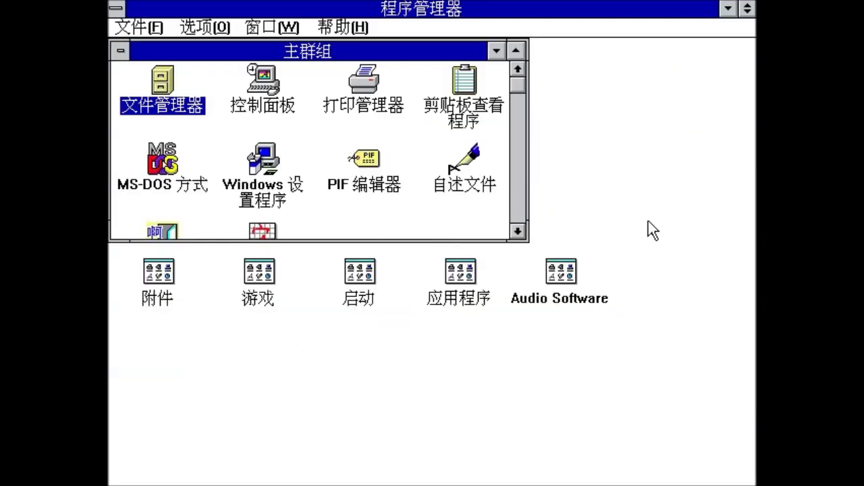
click(747, 9)
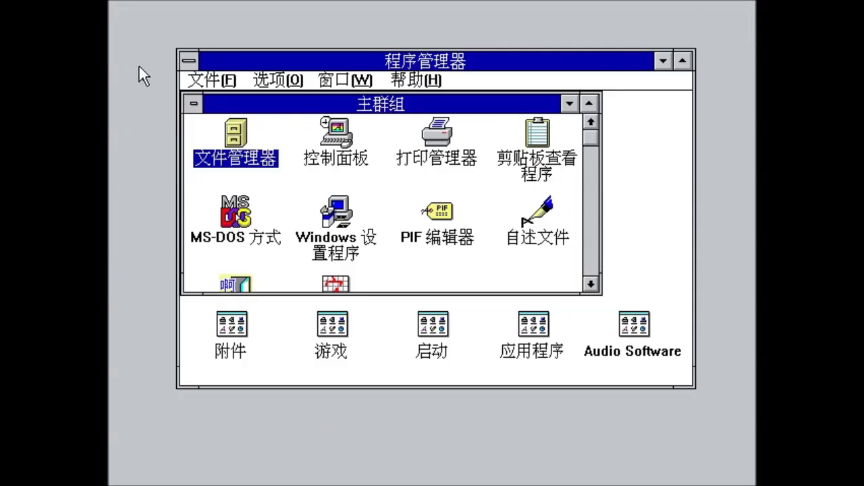
- Bring up the exit confirmation for Windows by closing Program Manager, and cancel it
double_click(189, 65)
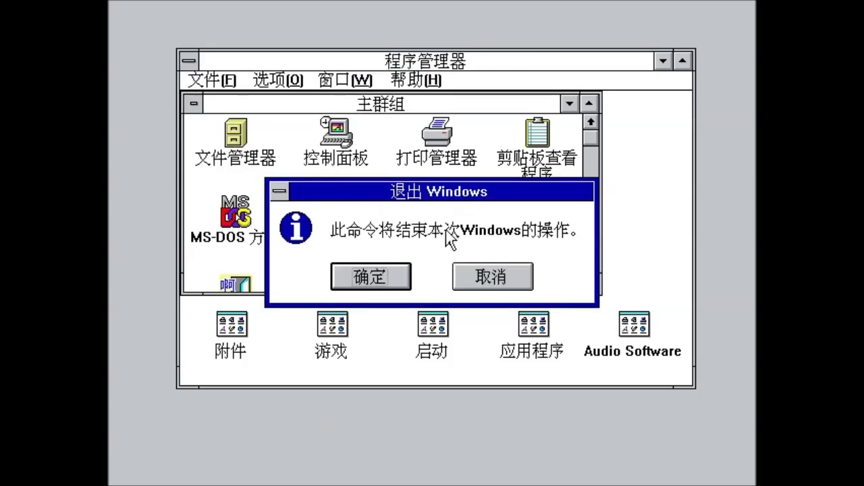
click(480, 284)
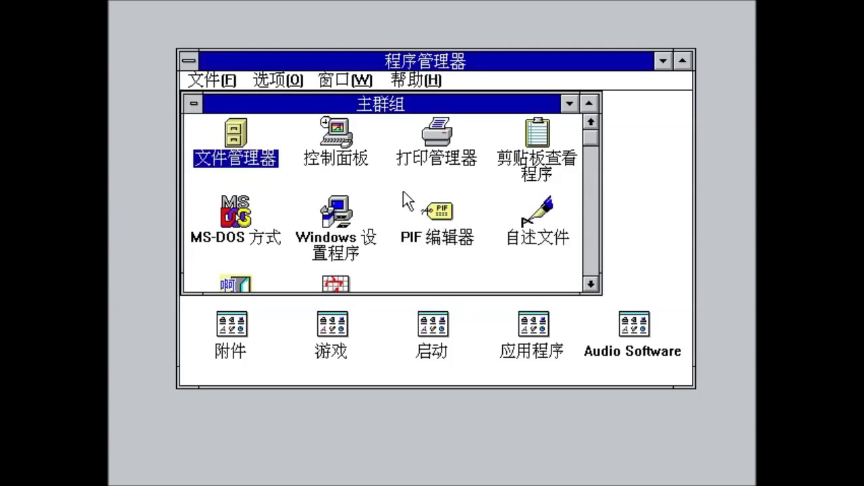
- View the running programs in the Task List (任务列表) and close the list
click(190, 62)
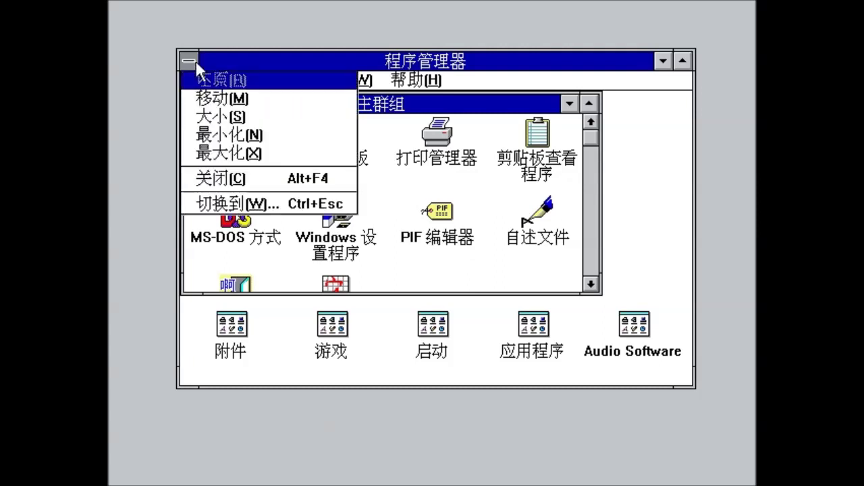
click(292, 203)
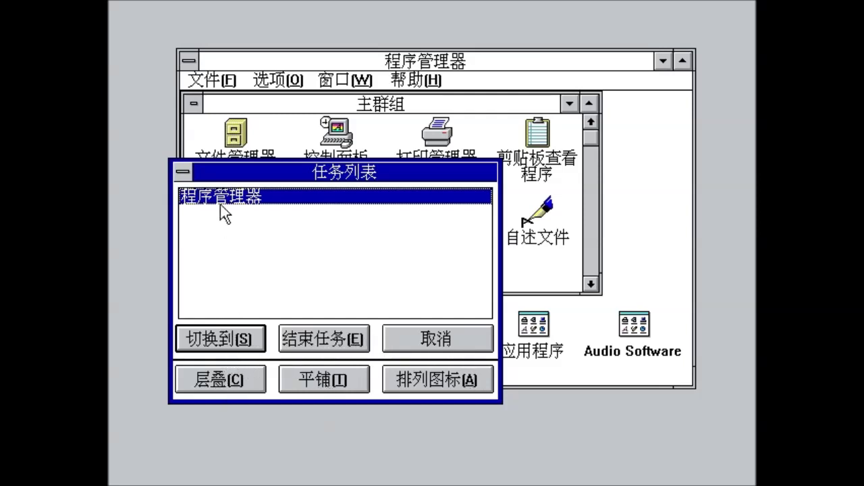
double_click(182, 173)
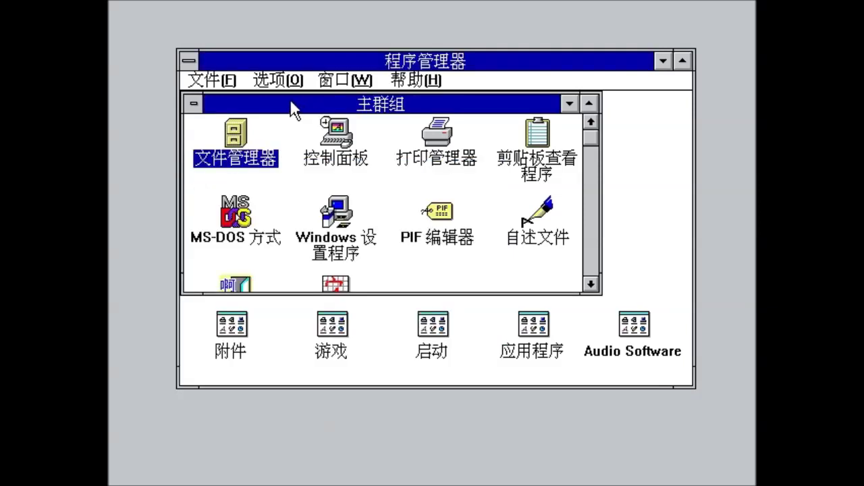
click(277, 80)
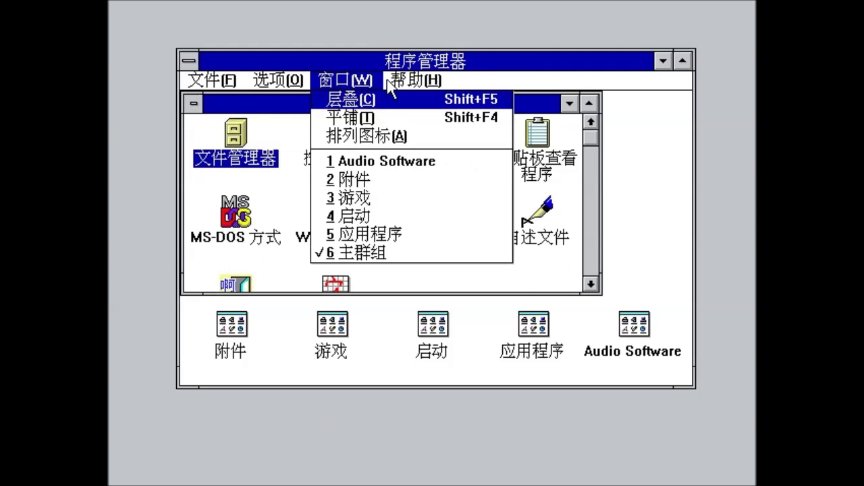
mouse_move(416, 80)
click(481, 67)
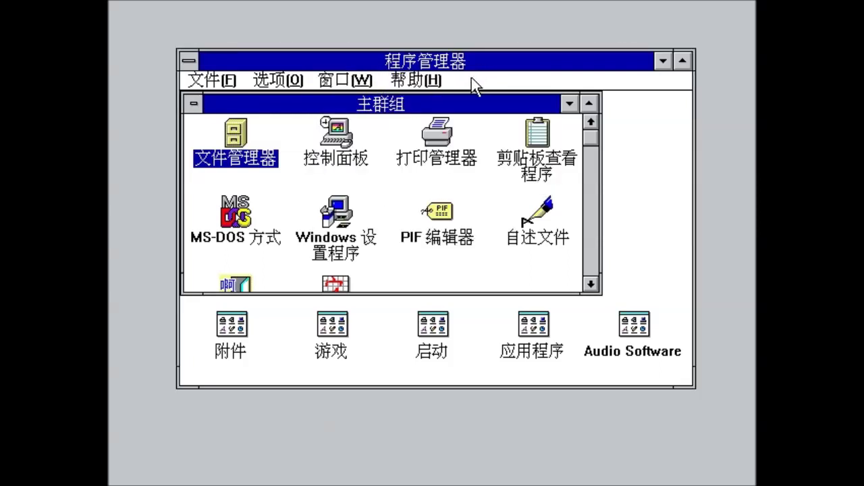
- Open File Manager (文件管理器) from the main group and look through its menu commands
double_click(237, 133)
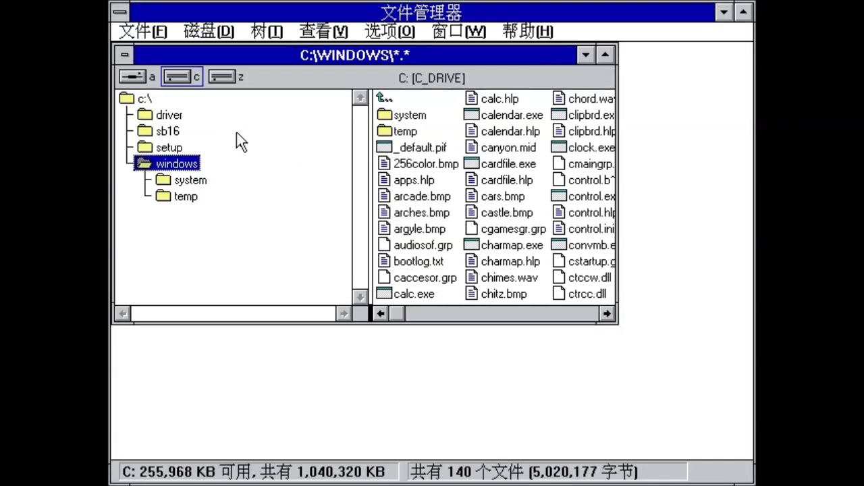
click(143, 32)
click(211, 32)
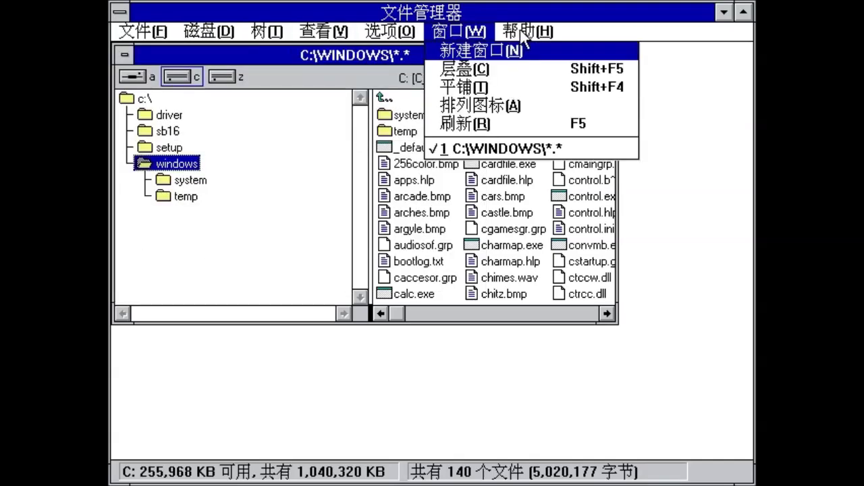
click(585, 16)
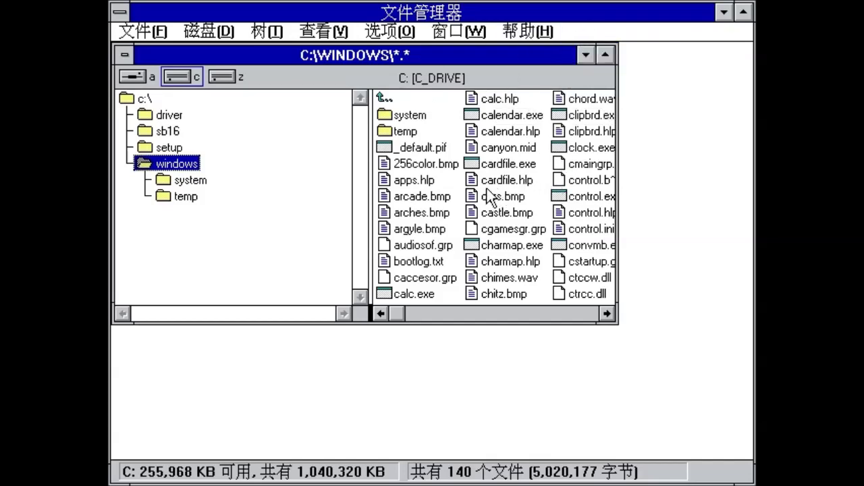
- Open canyon.mid from the C:\WINDOWS folder in Media Player and start playback
click(491, 151)
double_click(493, 150)
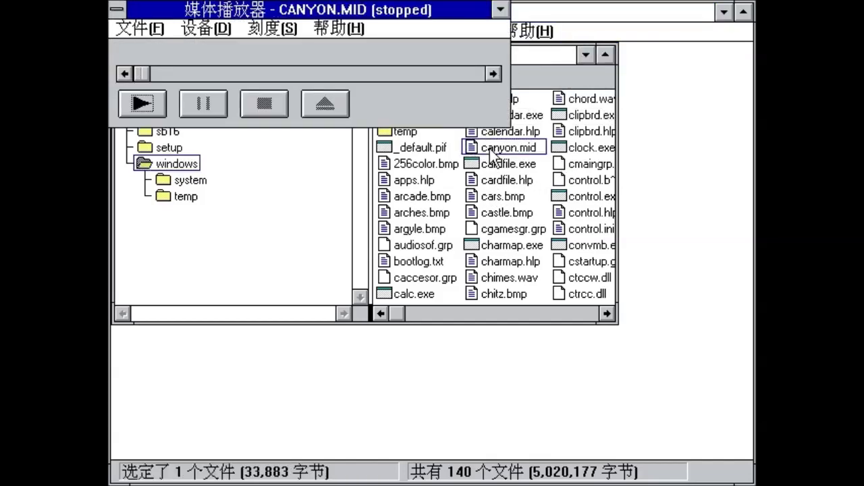
click(139, 105)
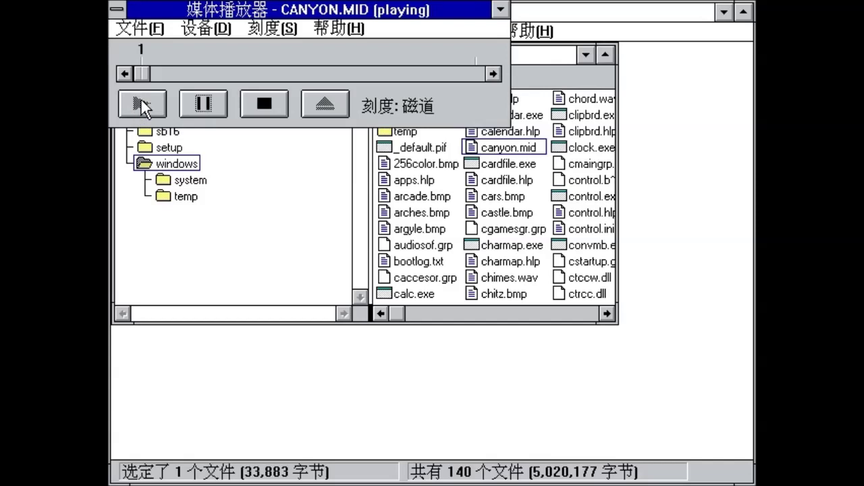
- Switch the Media Player scale to time (时间), move playback to shortly before the 0:30 mark, and close the player
click(265, 28)
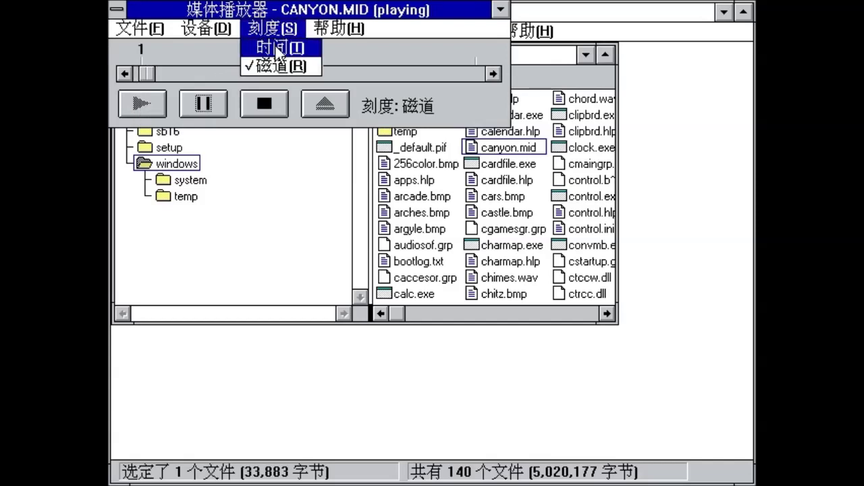
click(275, 45)
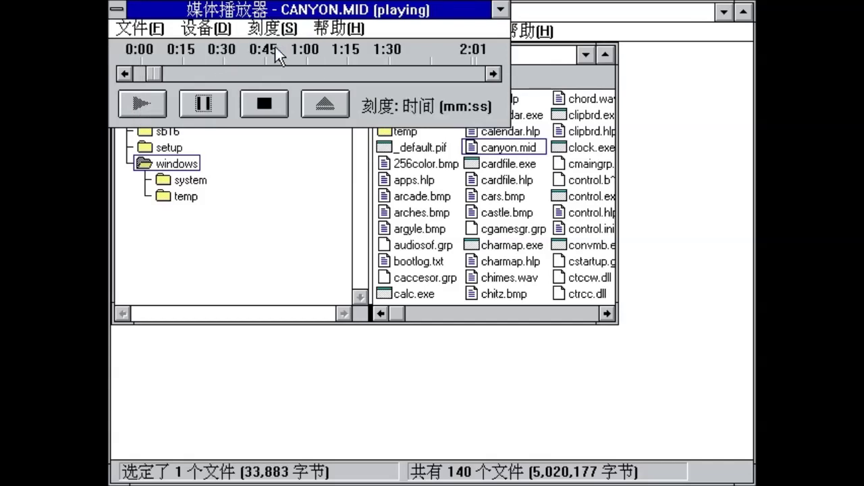
drag(252, 74, 202, 69)
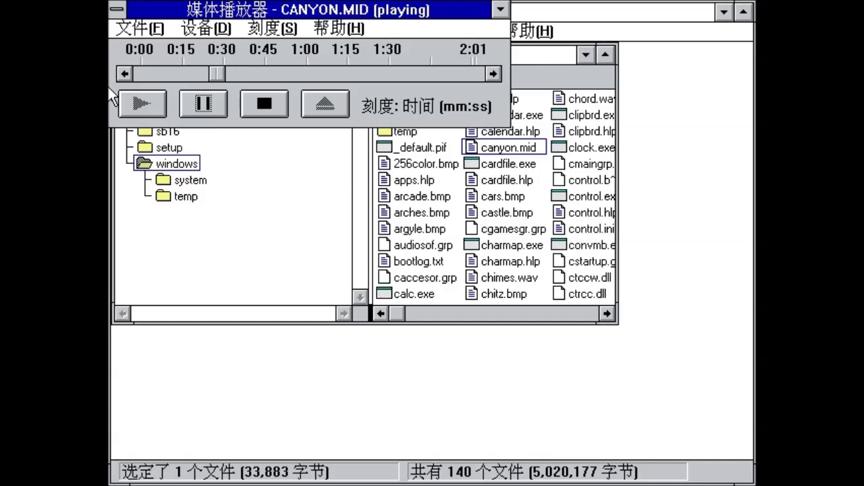
double_click(119, 8)
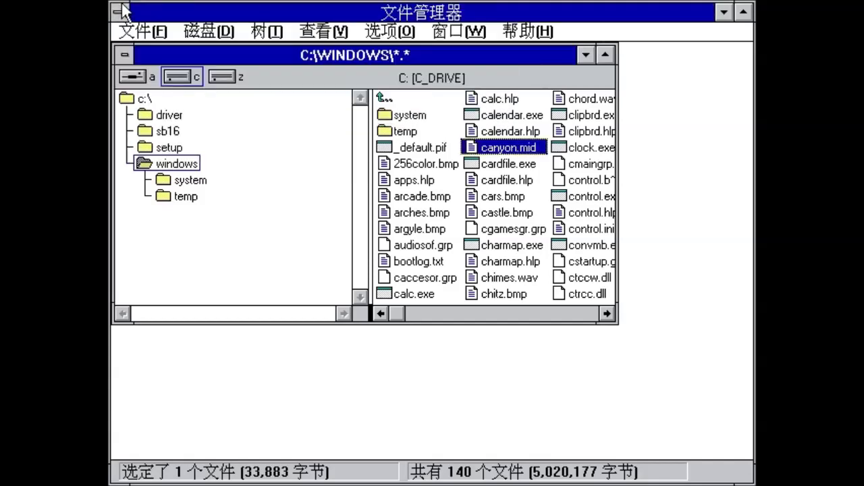
- Close File Manager (文件管理器) and open Control Panel (控制面板) from the main group
click(433, 213)
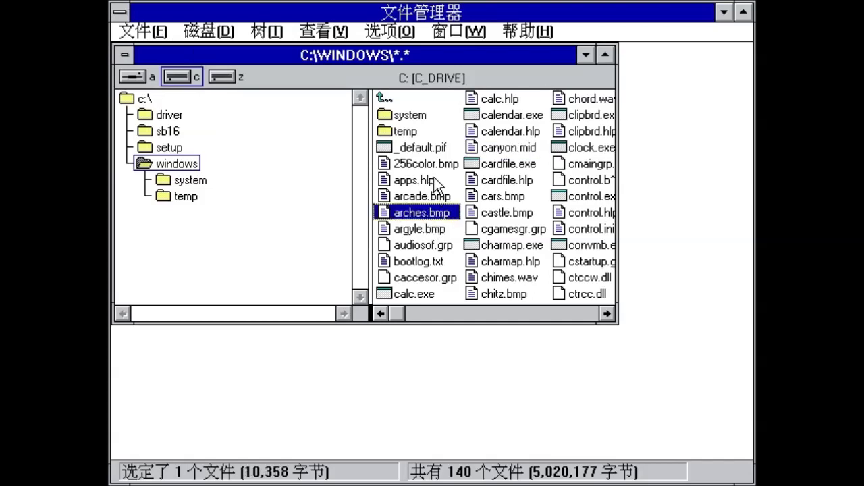
click(409, 116)
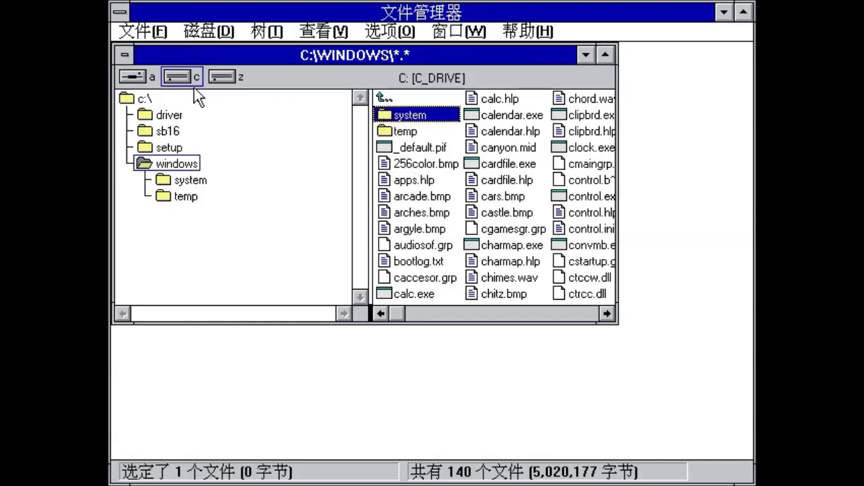
click(120, 13)
click(145, 128)
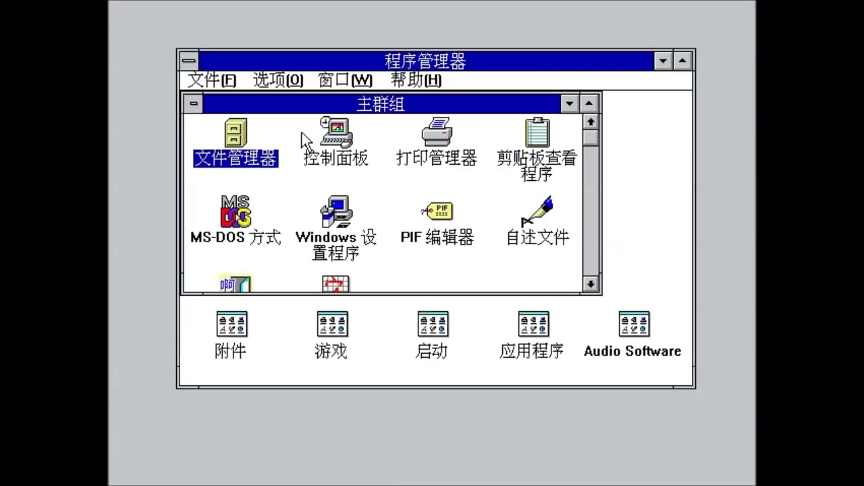
double_click(338, 140)
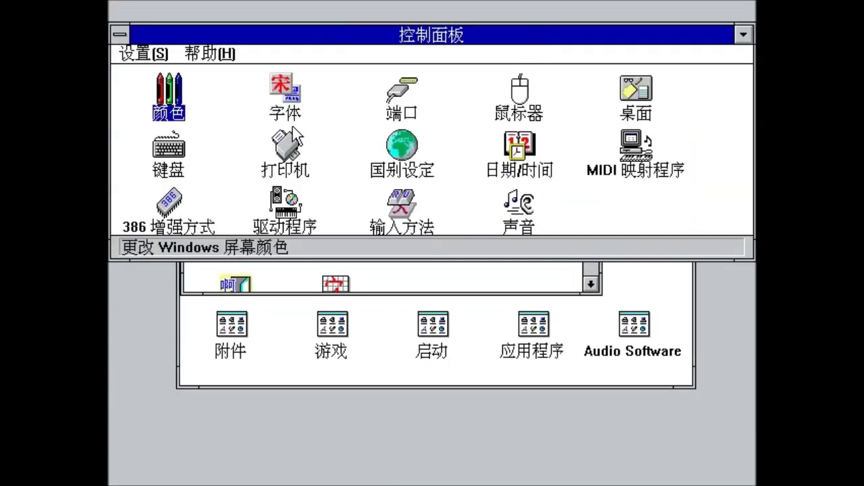
- View the color settings (颜色) with the expanded palette (调色板), and cancel without changing the scheme
double_click(179, 106)
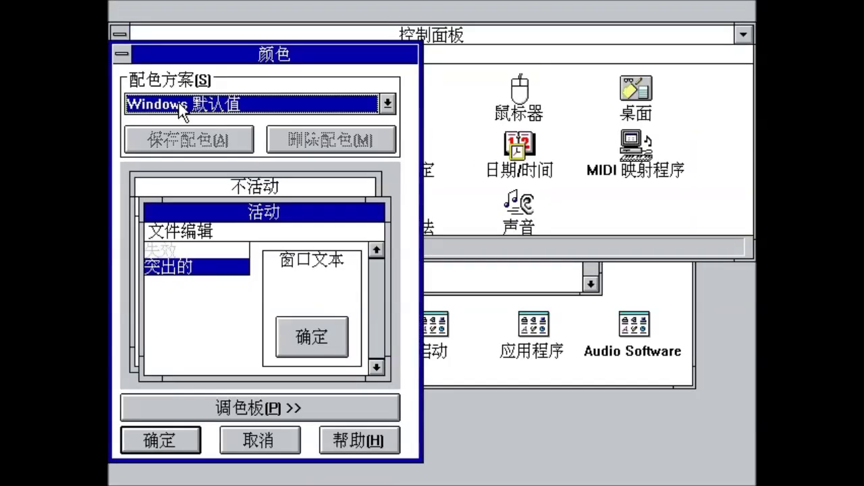
click(296, 408)
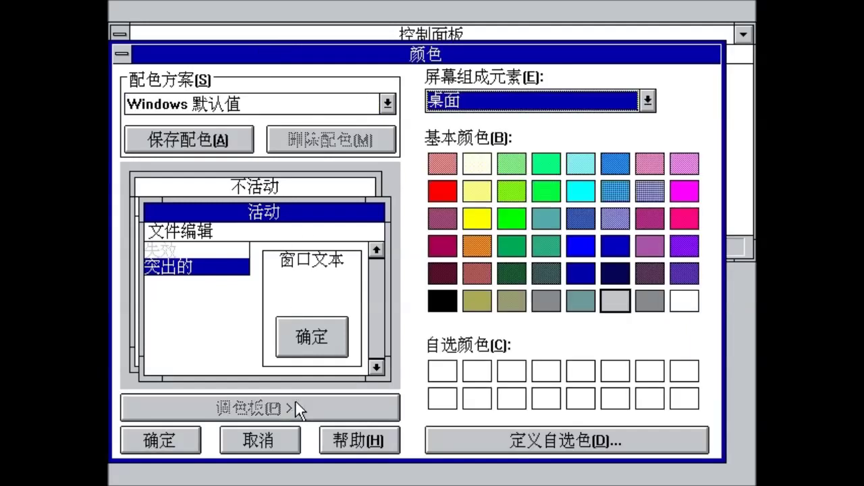
click(288, 437)
- Preview the installed Chinese fonts 黑体 (TrueType) and 宋体 (TrueType) in the font settings, and close them
double_click(302, 105)
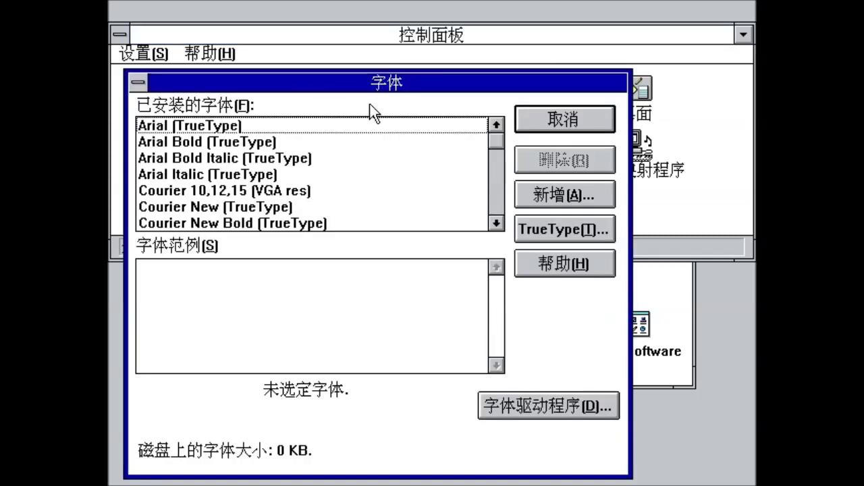
drag(496, 223, 497, 223)
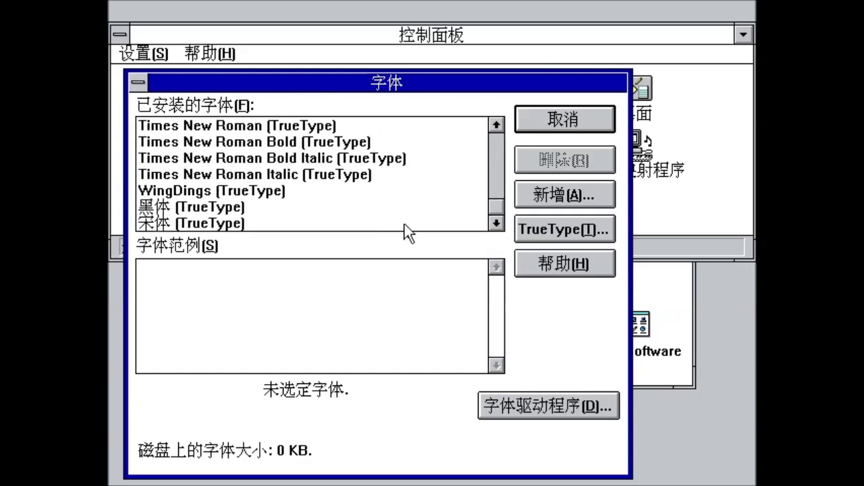
click(211, 208)
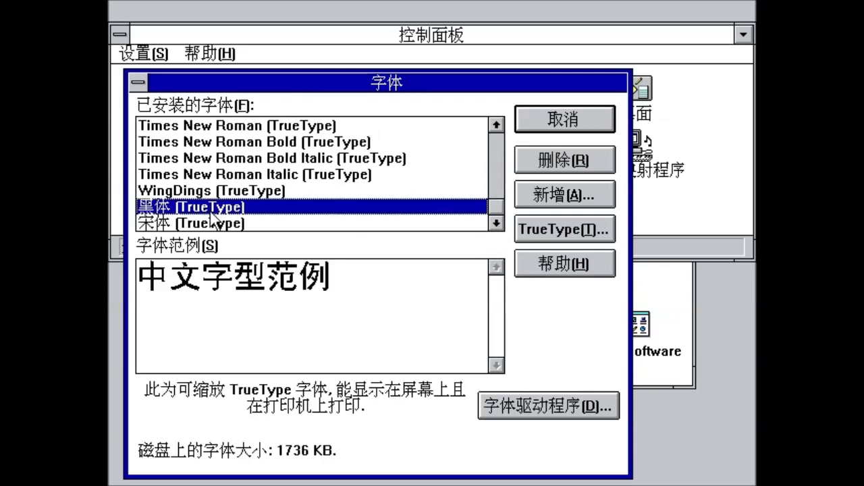
click(211, 224)
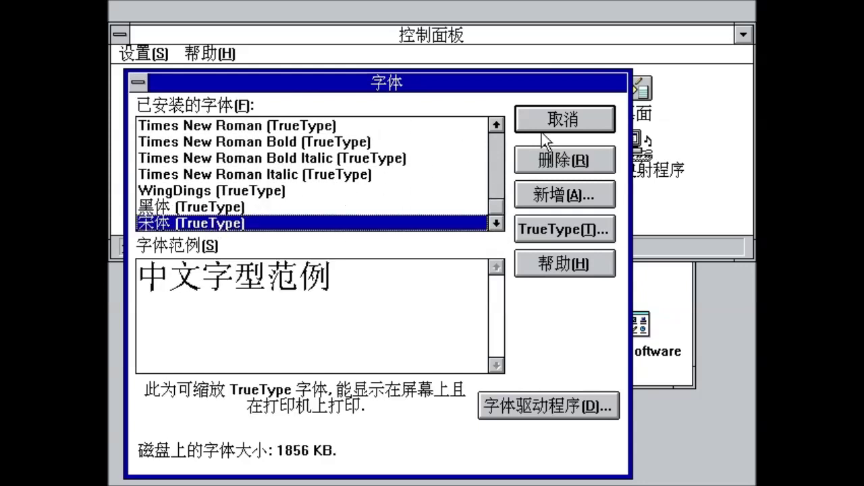
click(569, 127)
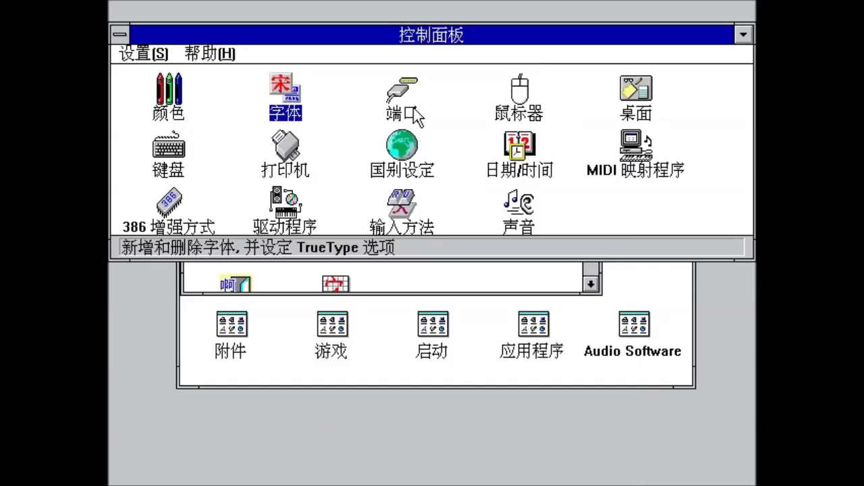
- View the COM1 settings in the Ports (端口) options and close both dialogs without changes
double_click(412, 112)
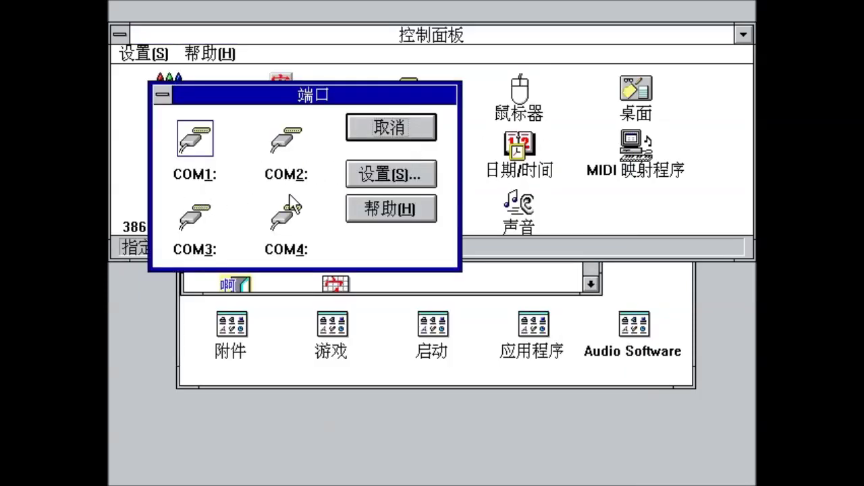
click(419, 174)
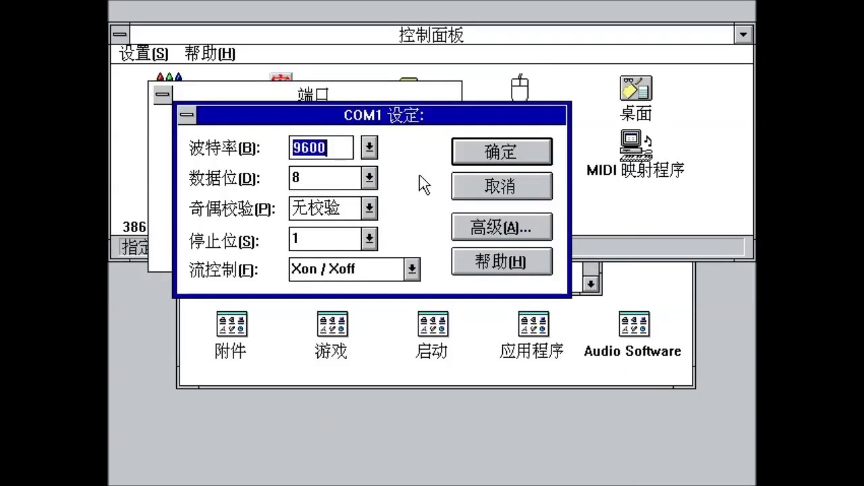
click(481, 179)
click(391, 128)
- Try out the mouse trails option (鼠标踪迹) in the mouse settings, switch it off again and cancel the dialog
double_click(519, 91)
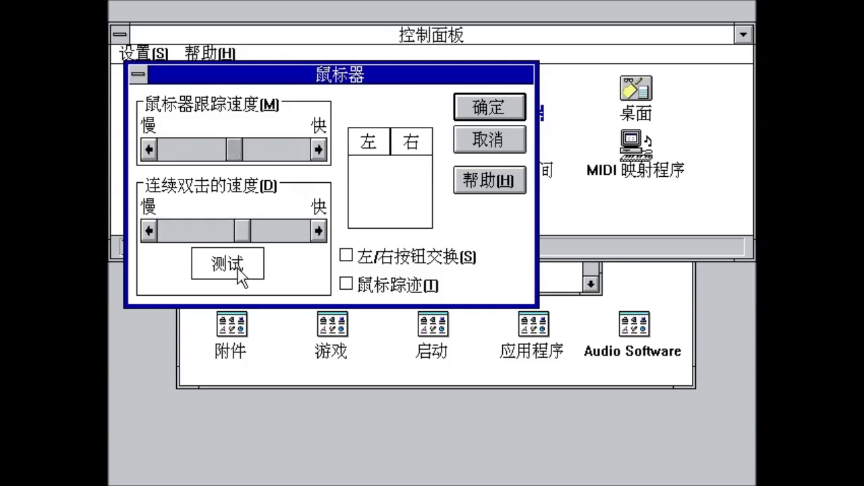
click(346, 285)
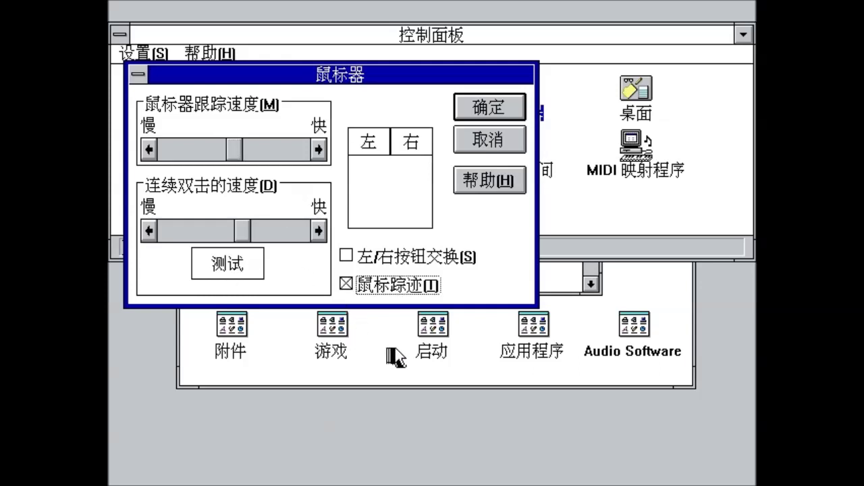
click(361, 285)
click(480, 138)
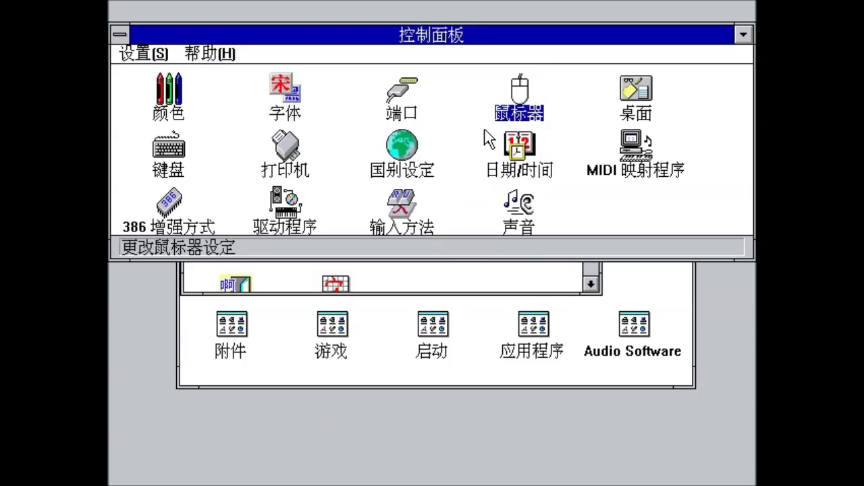
- Open the Desktop (桌面) settings and look through the list of desktop patterns (图案)
double_click(638, 90)
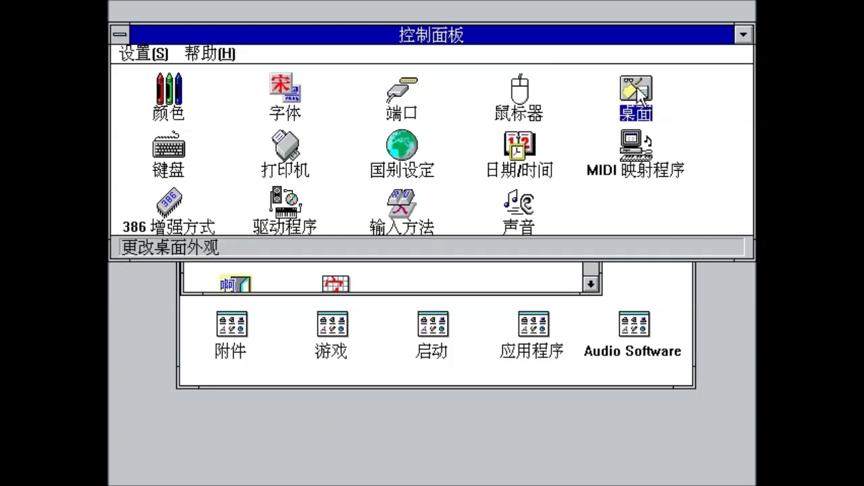
click(384, 101)
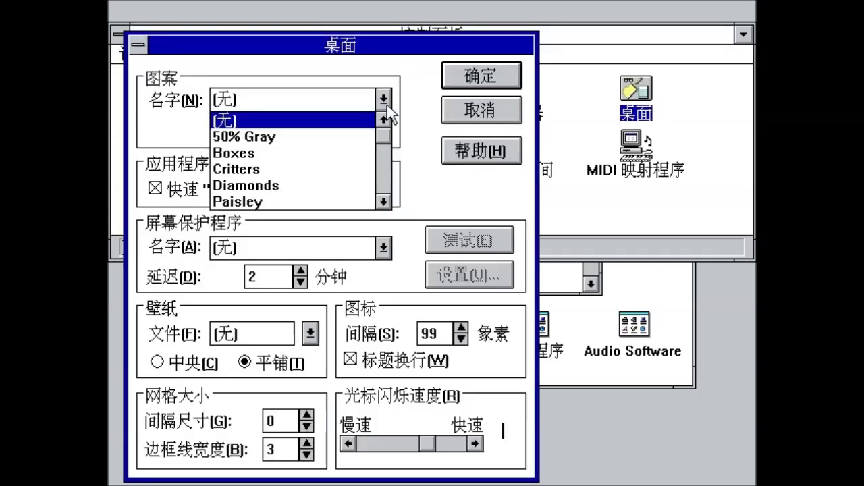
click(382, 101)
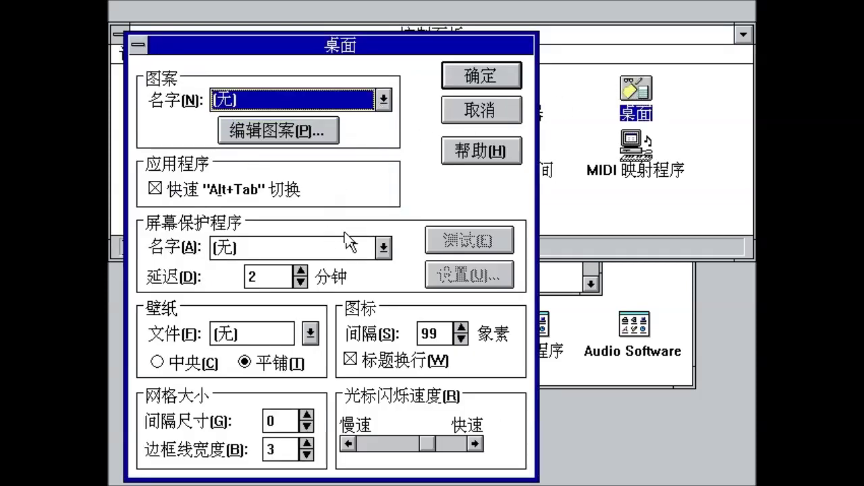
- Choose the 变幻线 screen saver, view its setup options without changing them, and test it
click(383, 243)
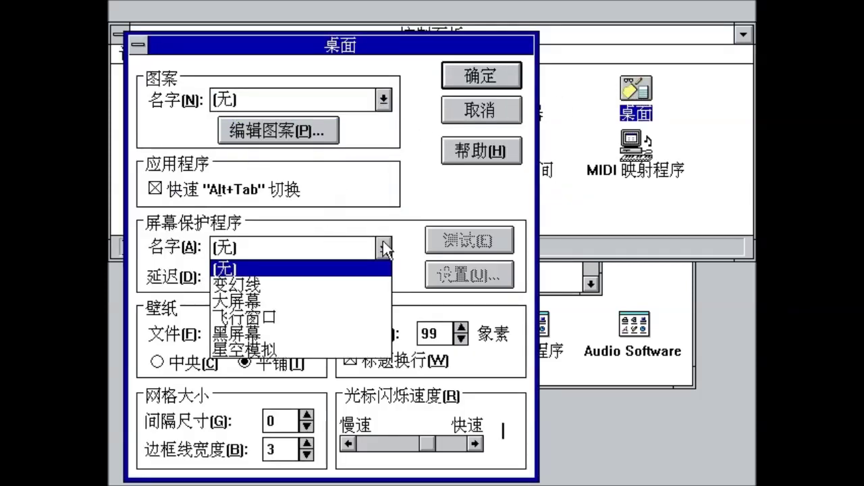
click(276, 285)
click(461, 273)
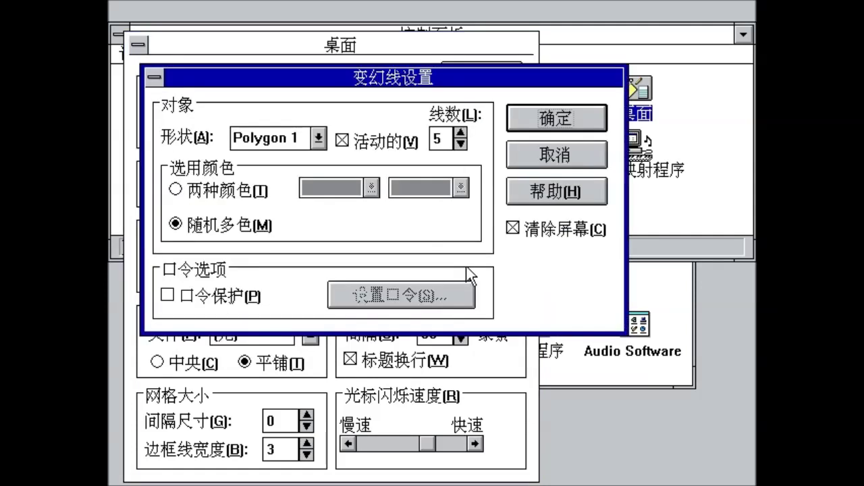
click(542, 154)
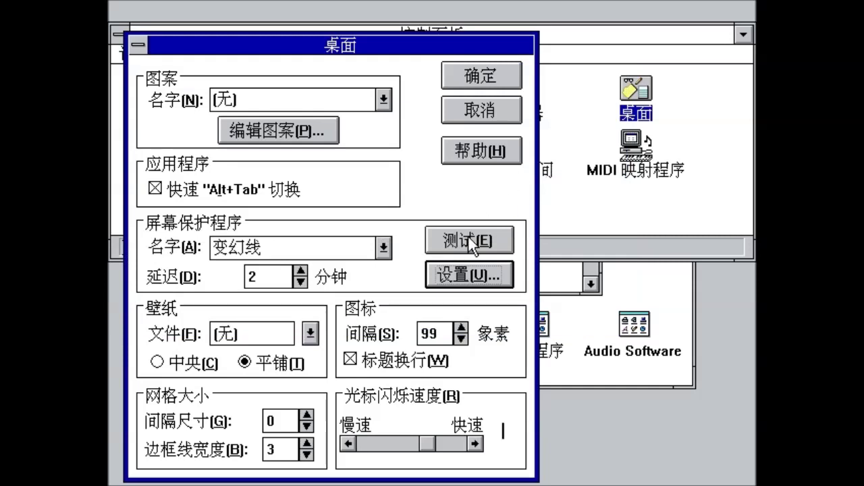
click(467, 241)
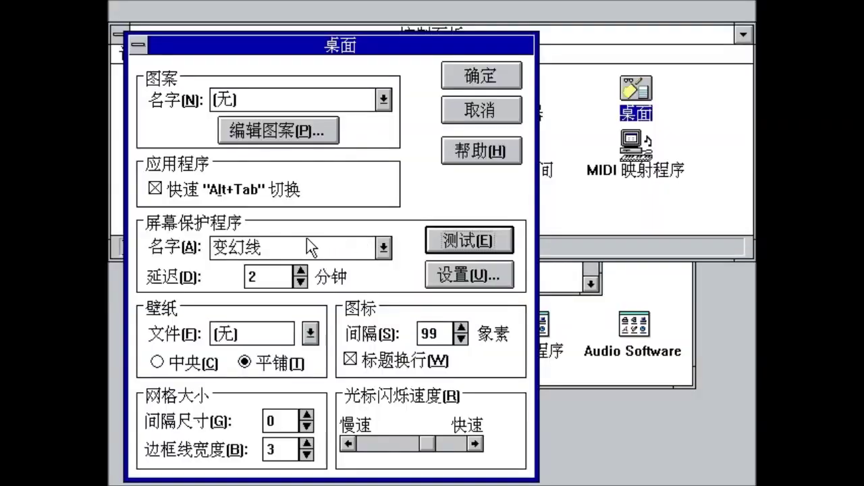
- Switch the screen saver to 大屏幕 and run its test
click(307, 242)
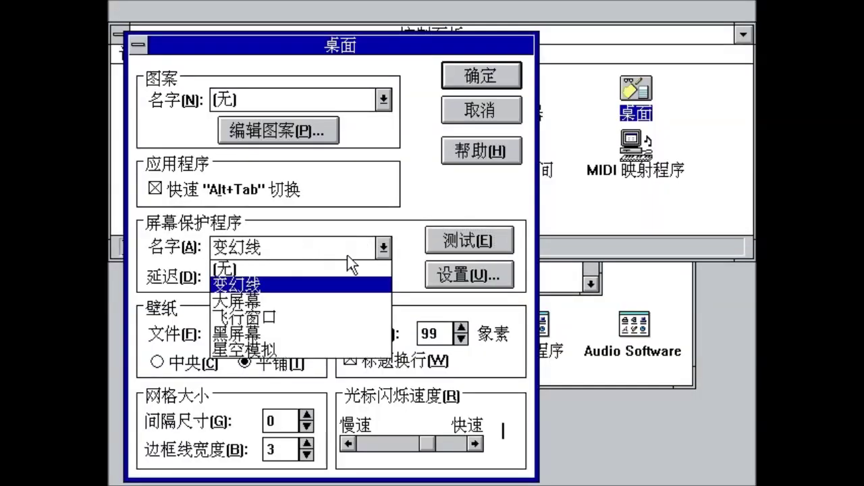
click(279, 302)
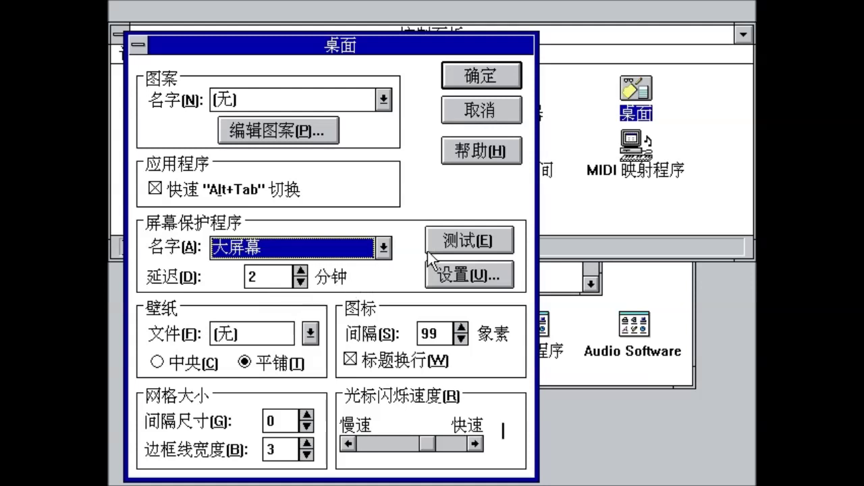
click(477, 233)
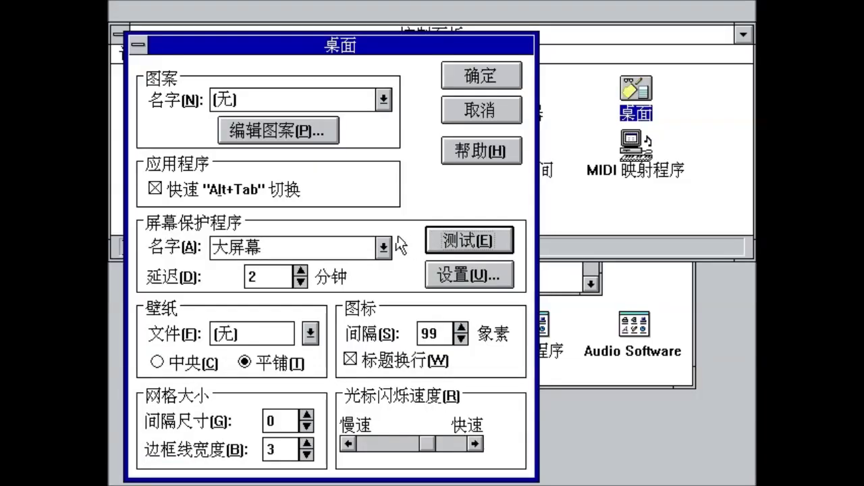
- Select the 飞行窗口 screen saver and preview it full screen
click(362, 250)
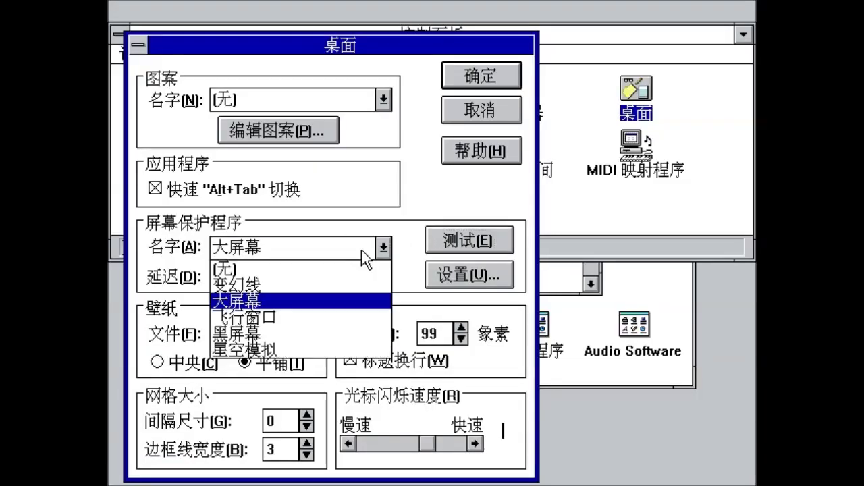
click(260, 316)
click(465, 239)
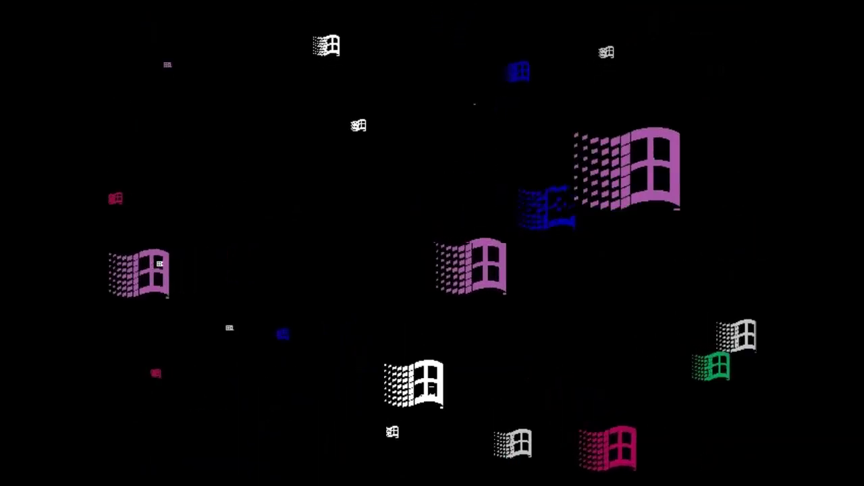
- End the running preview, change the screen saver to 黑屏幕 and test it
mouse_move(376, 236)
click(361, 248)
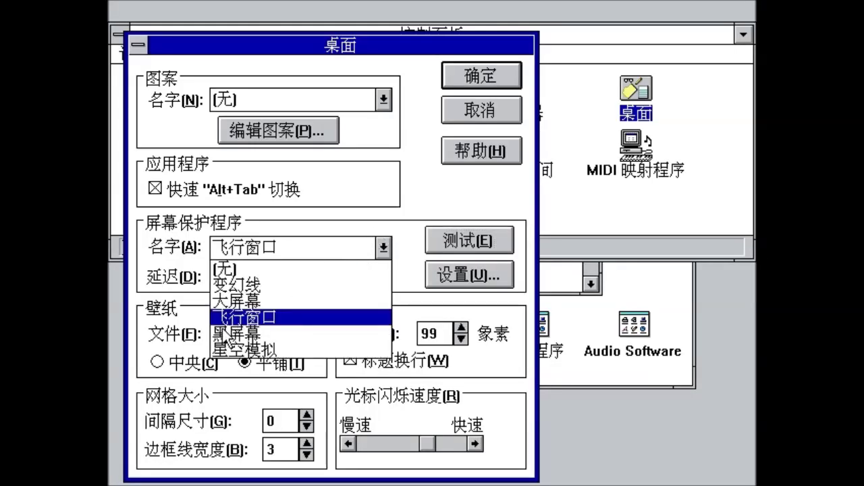
click(228, 328)
click(466, 241)
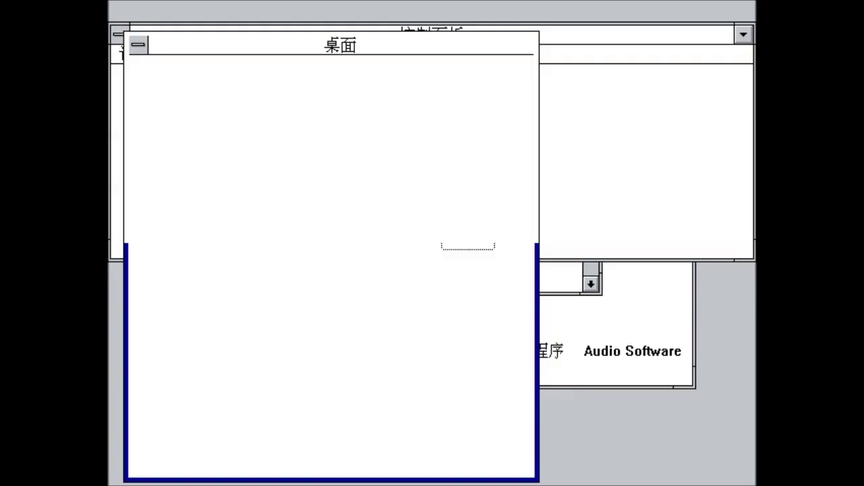
- Set the screen saver to 星空模拟 and test it
click(351, 251)
click(252, 348)
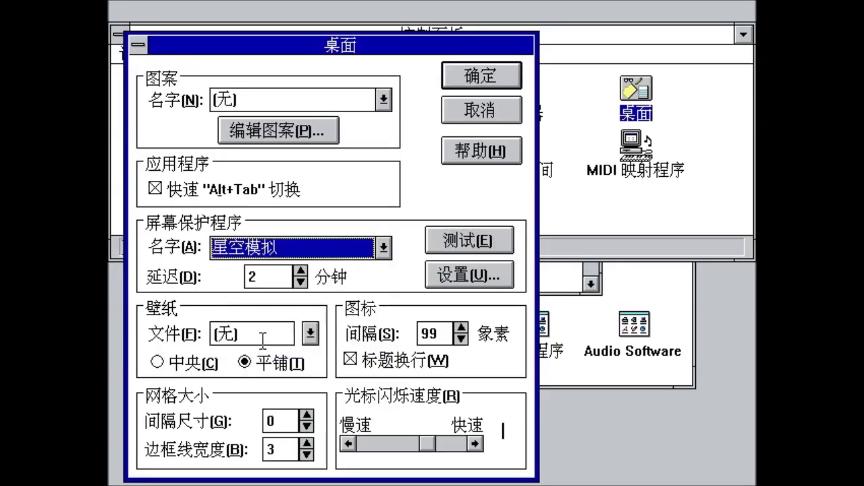
click(503, 232)
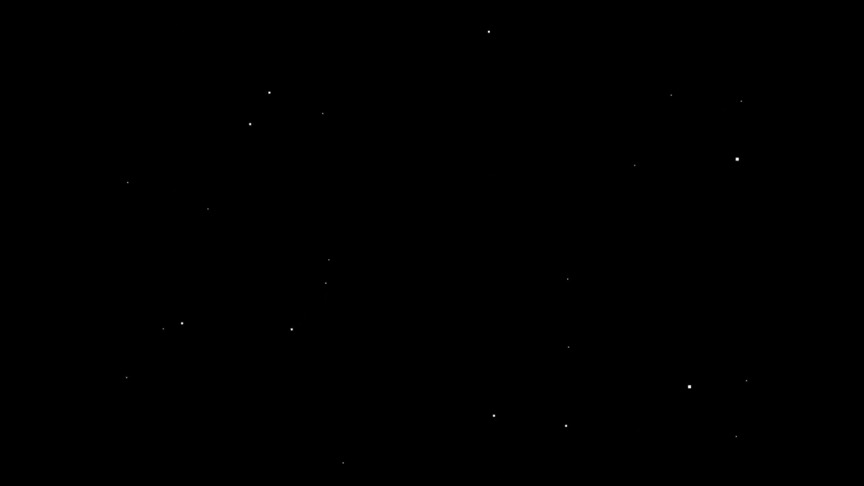
- End the screen saver test and view the list of wallpaper (壁纸) files, leaving the wallpaper set to (无)
mouse_move(302, 344)
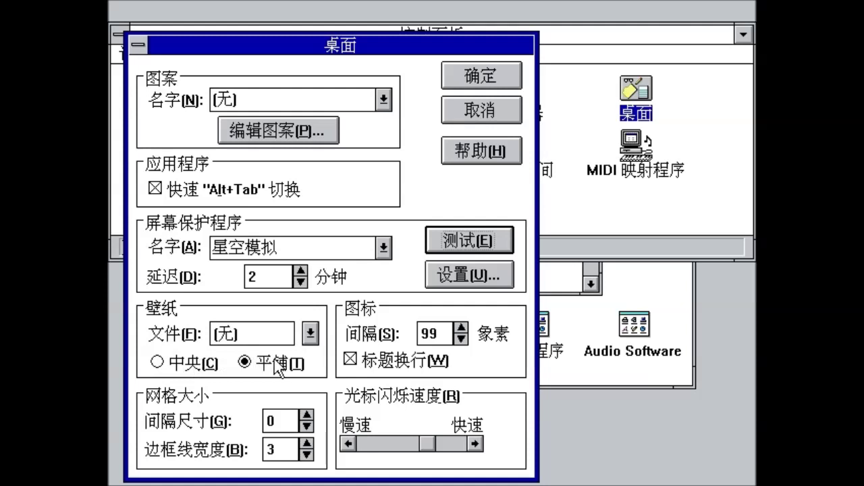
click(309, 333)
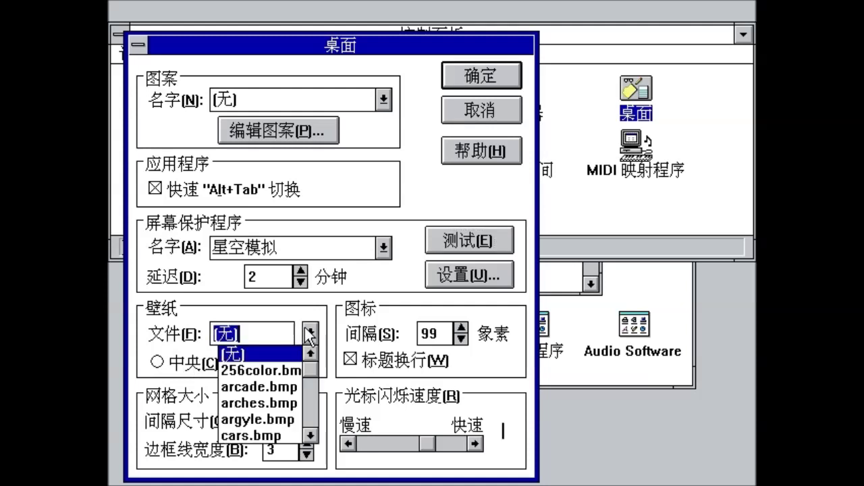
click(309, 333)
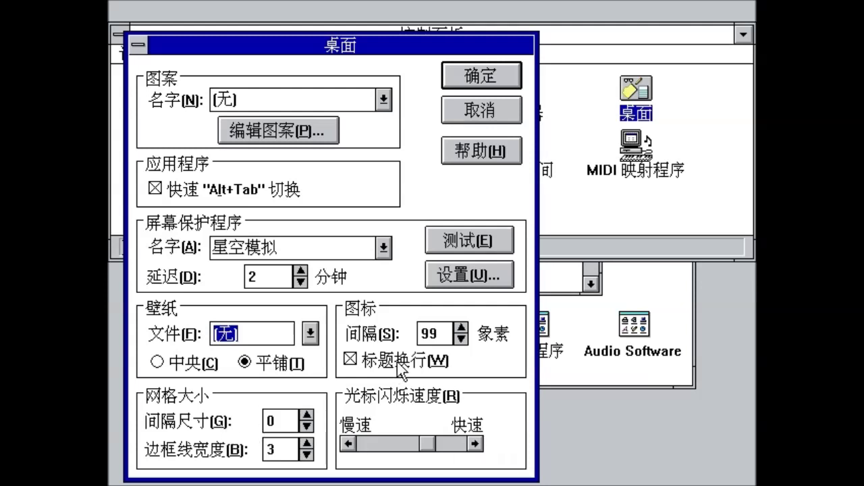
- Cancel the desktop settings, and view the 键盘 and 打印机 settings in the Control Panel without changing them
click(487, 120)
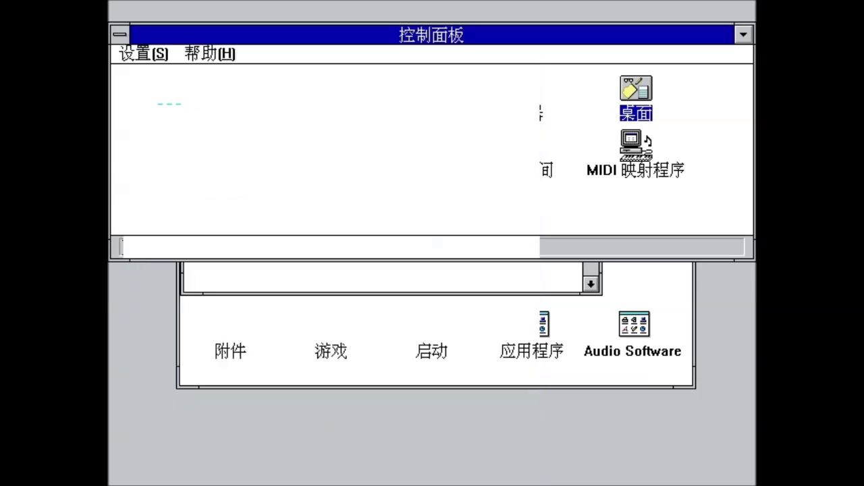
double_click(163, 168)
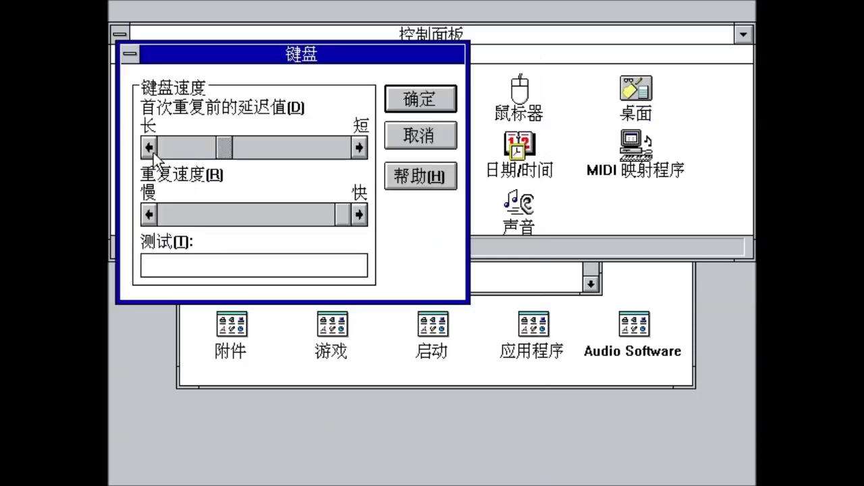
click(435, 135)
double_click(295, 164)
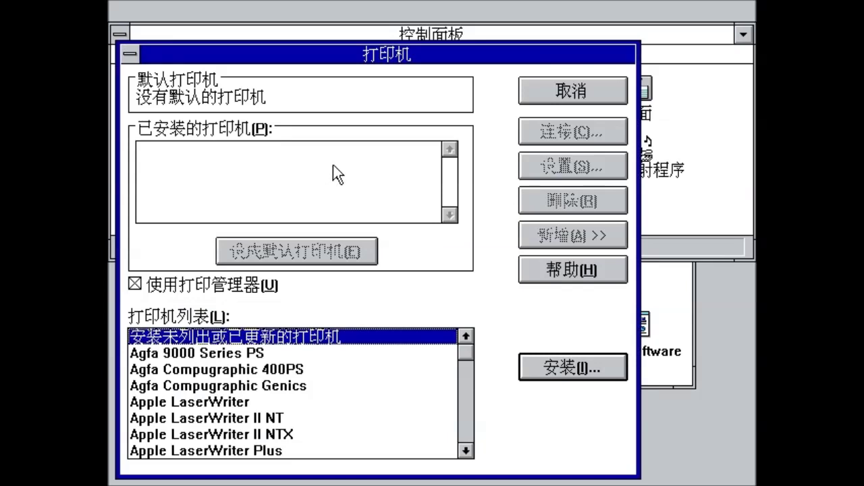
click(559, 94)
- Open the 国别设定 settings and view the available countries, languages and keyboard layouts, keeping the current selections
double_click(393, 164)
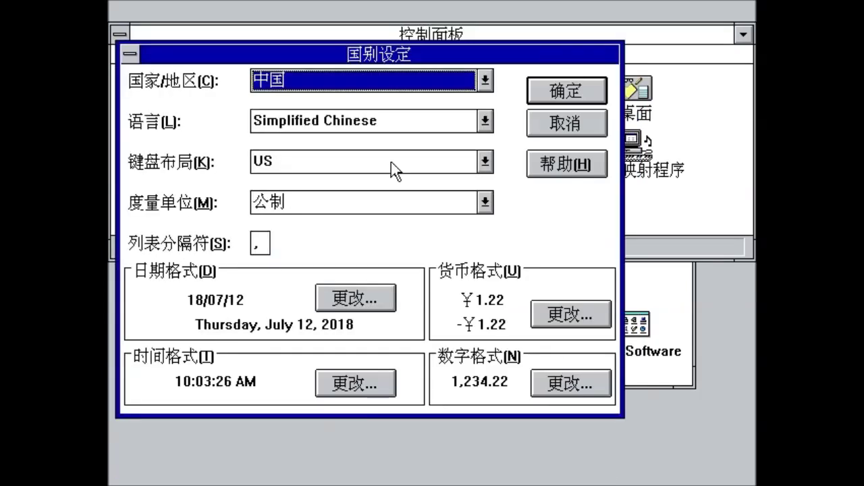
click(485, 81)
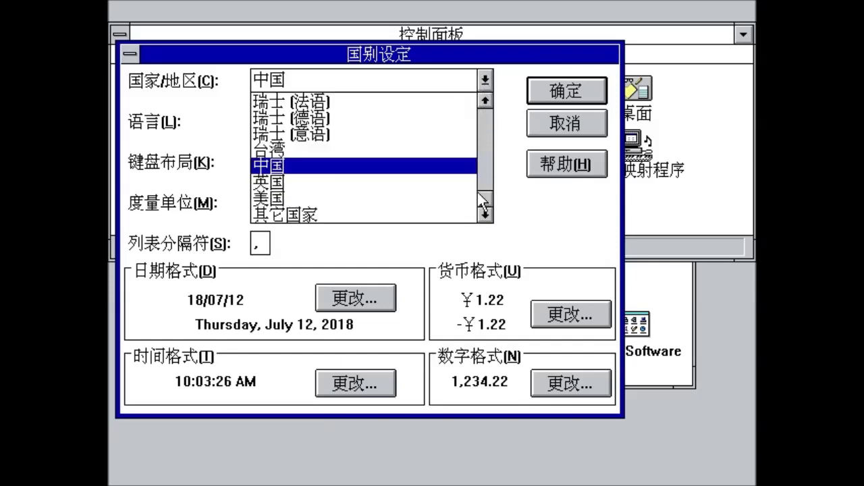
drag(484, 203, 488, 97)
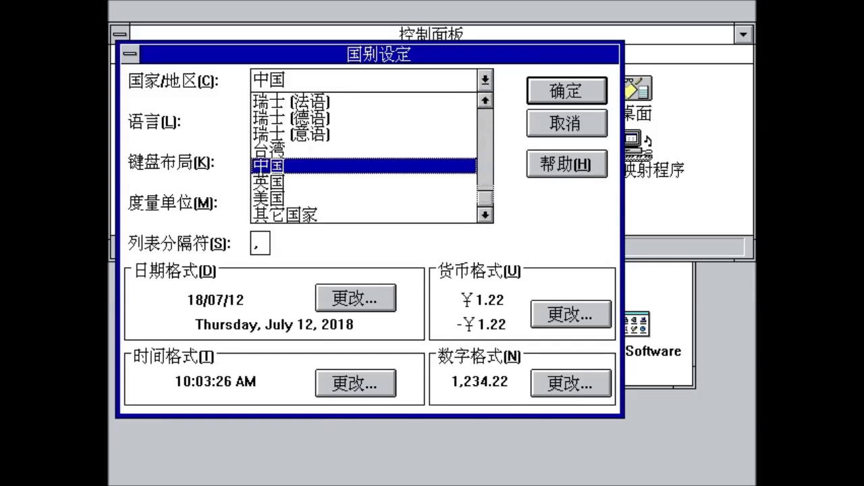
click(533, 191)
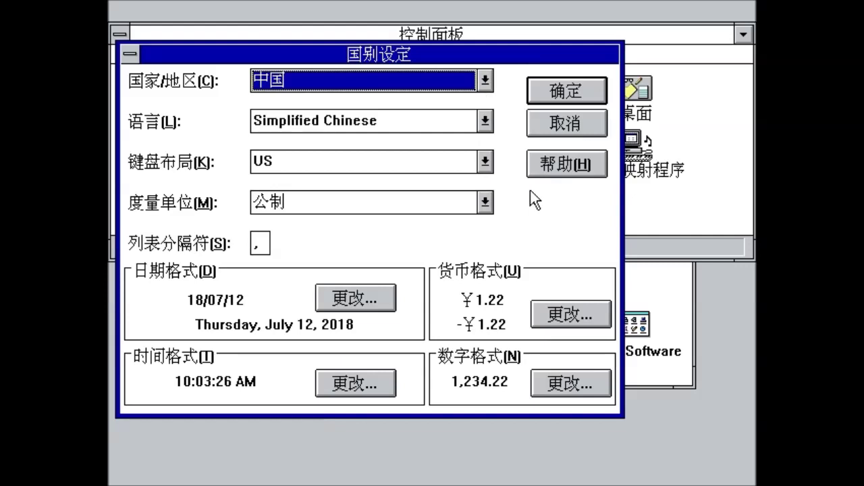
click(370, 124)
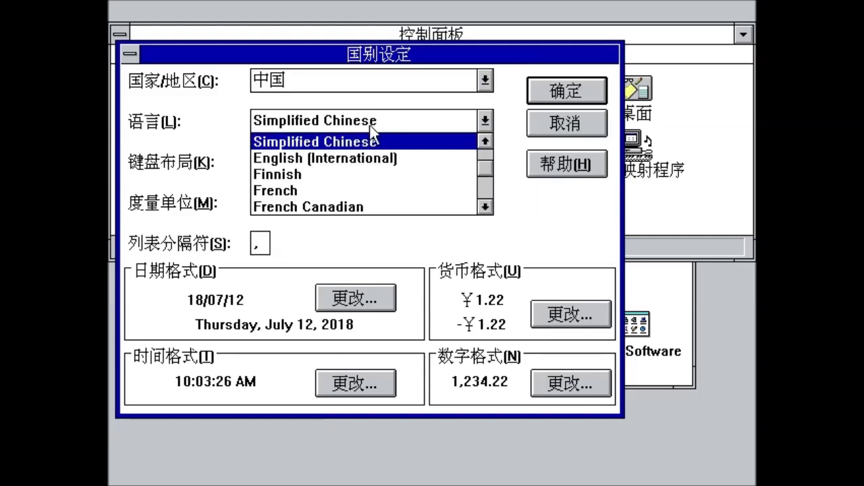
click(487, 123)
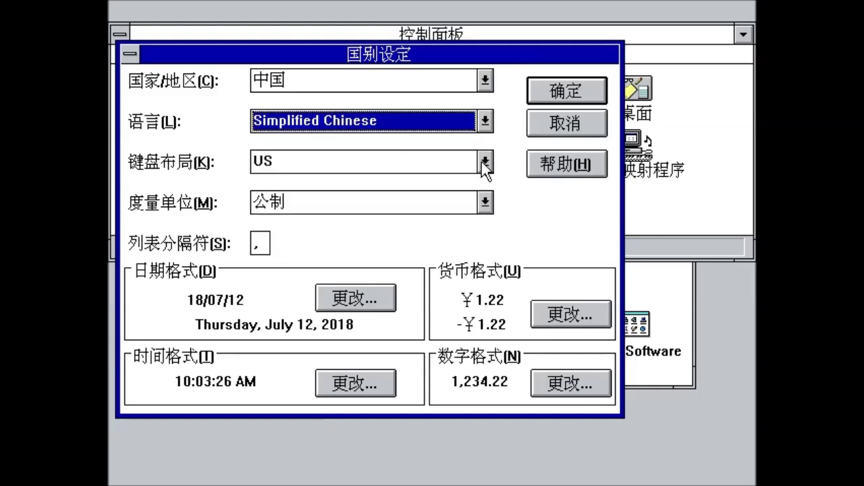
click(484, 162)
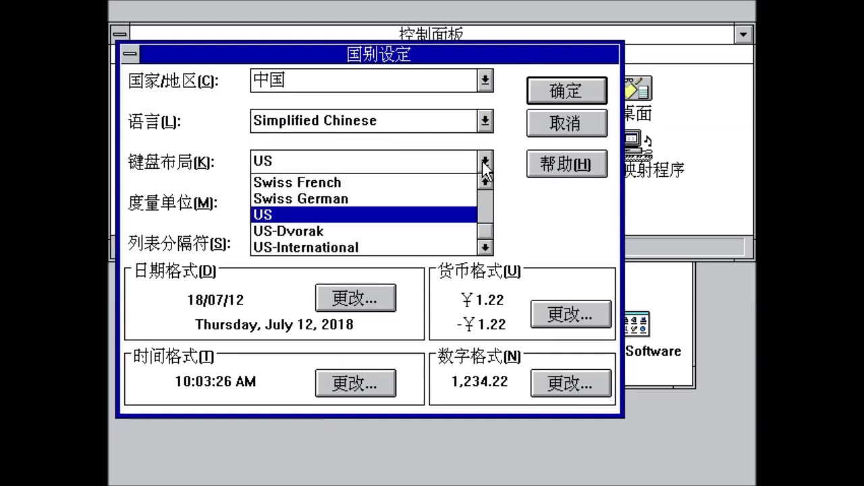
click(486, 166)
- Set the short and long date orders to 日月年 and remove both commas from the long date format
click(392, 302)
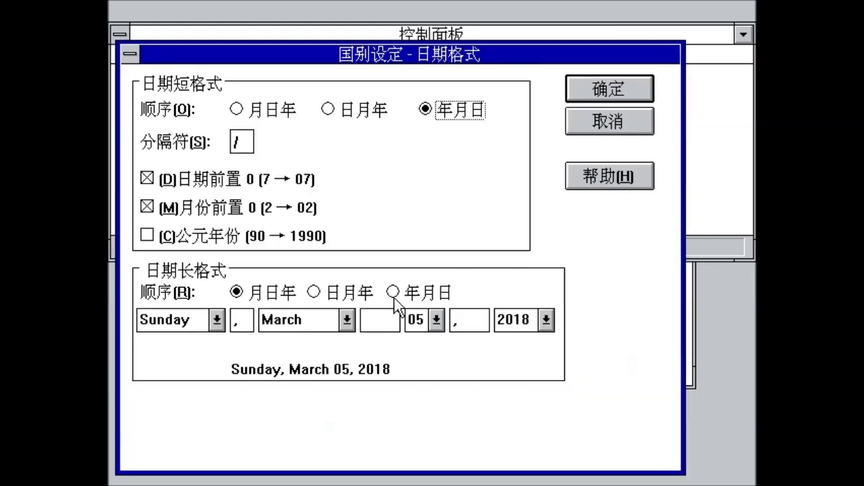
click(362, 116)
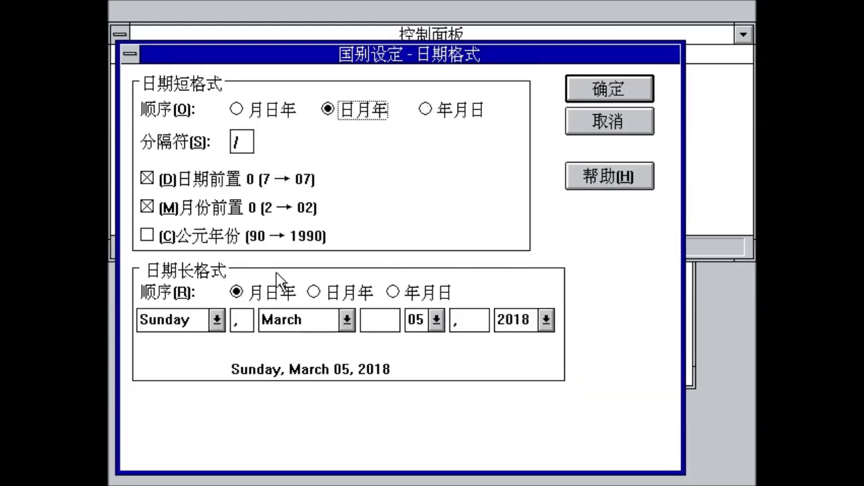
click(358, 295)
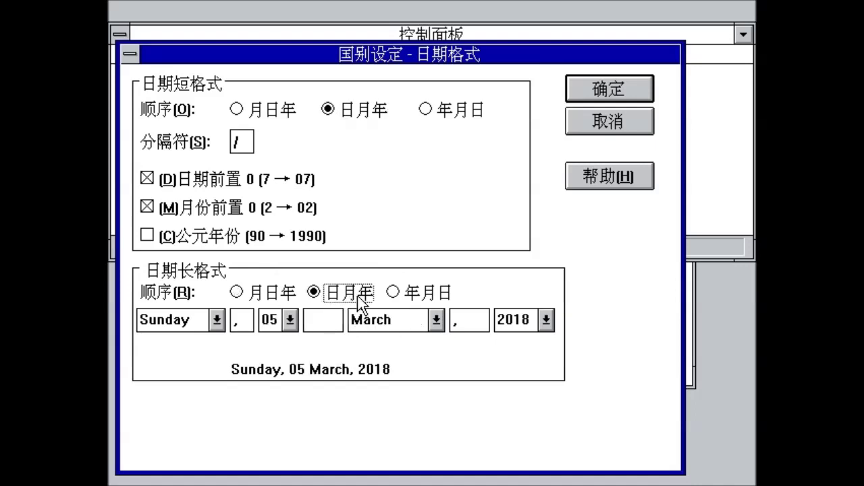
click(247, 316)
key(BackSpace)
click(476, 318)
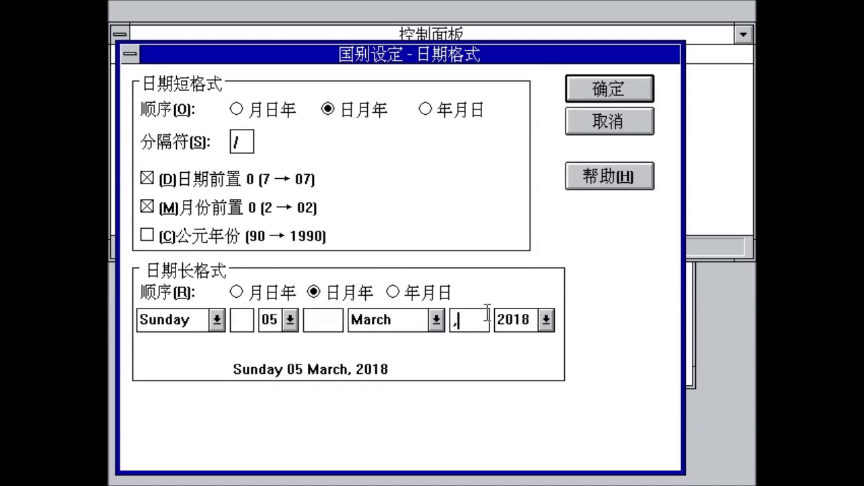
key(BackSpace)
- Set the short date separator to a period, enable 公元年份 for four-digit years, and accept the date format
click(242, 142)
key(BackSpace)
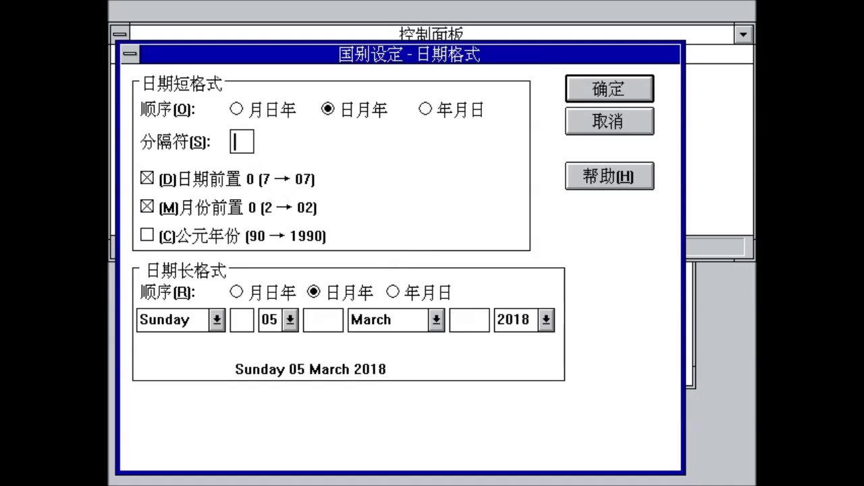
text(.)
click(146, 234)
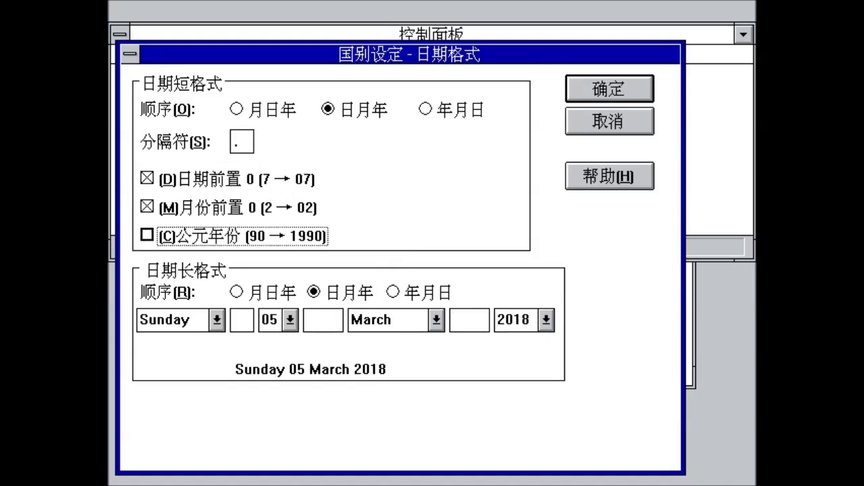
click(605, 94)
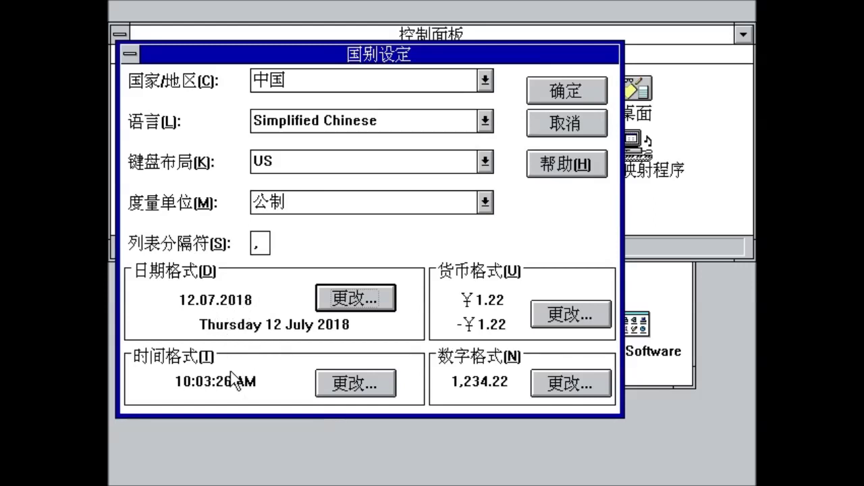
- Change the time format to 24 小时制 and accept it
click(356, 385)
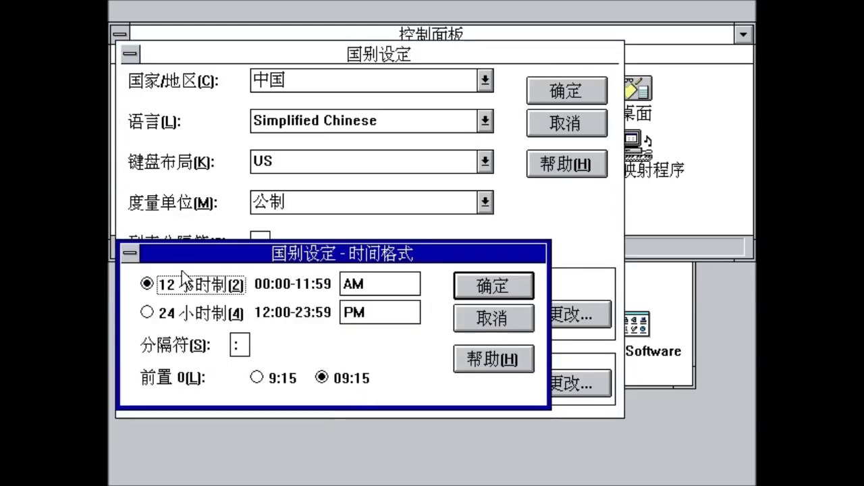
click(237, 311)
click(477, 285)
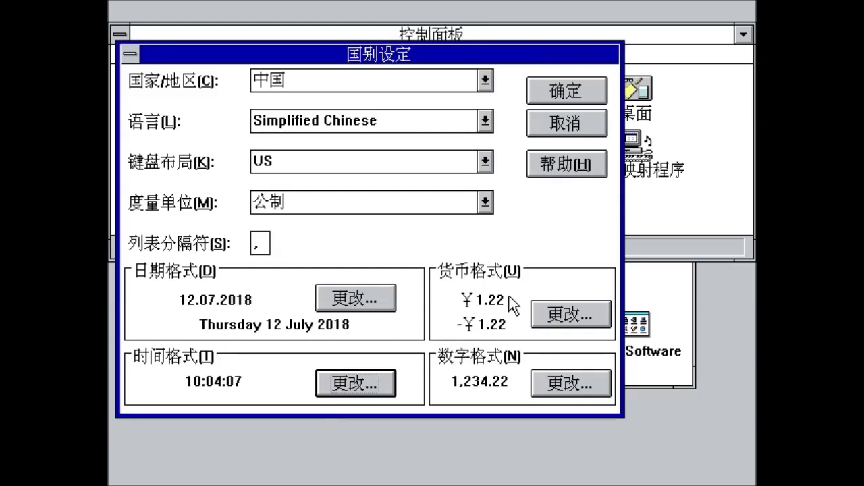
- View the currency format without changing it and save the 国别设定 settings
click(570, 314)
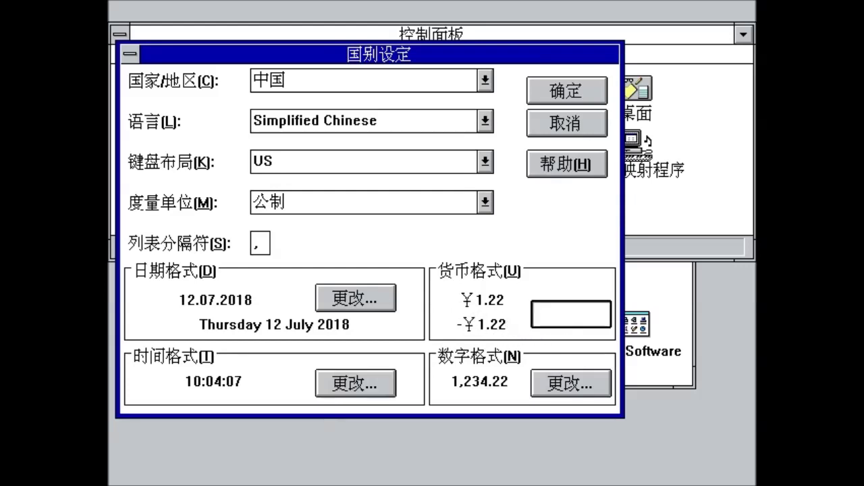
click(493, 320)
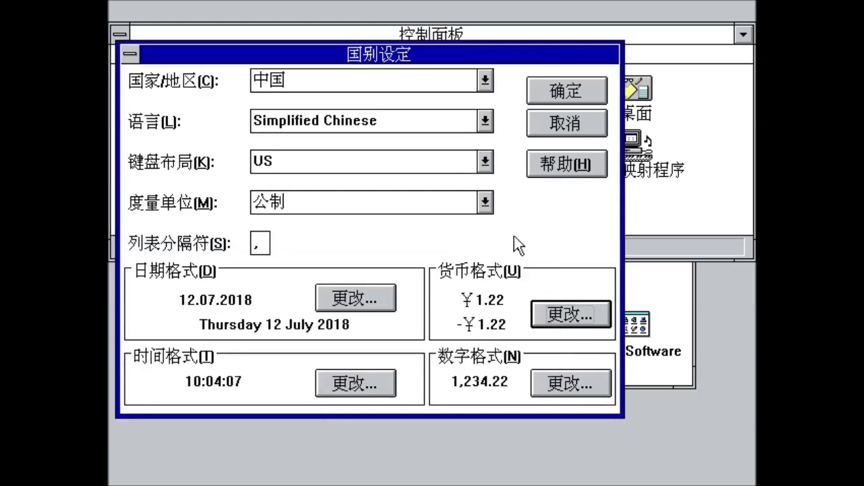
click(550, 101)
- View the 日期/时间 and MIDI 映射程序 settings and cancel both without changes
double_click(518, 144)
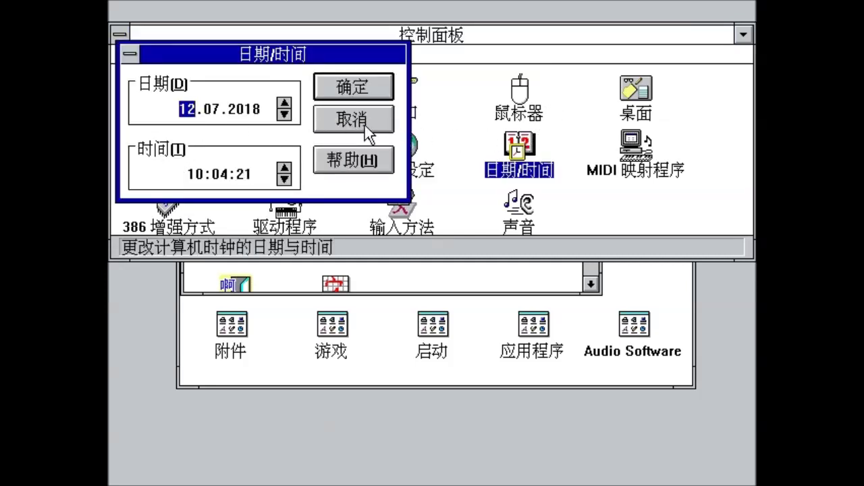
click(364, 125)
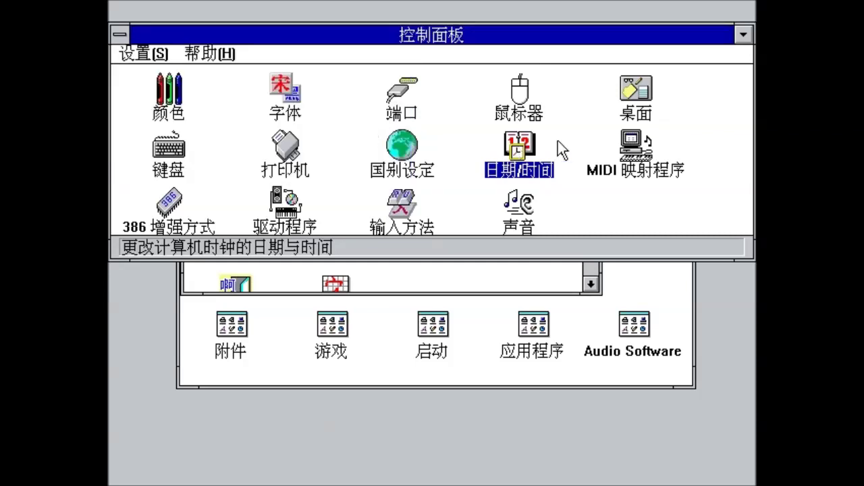
double_click(608, 149)
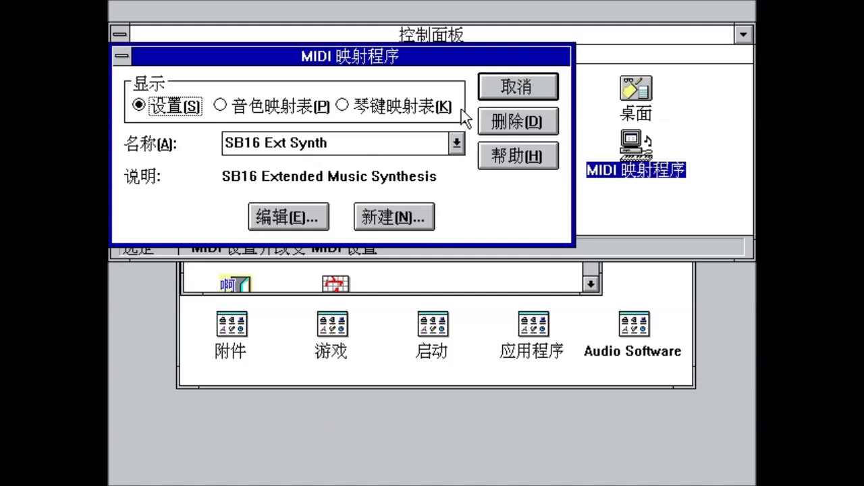
click(499, 91)
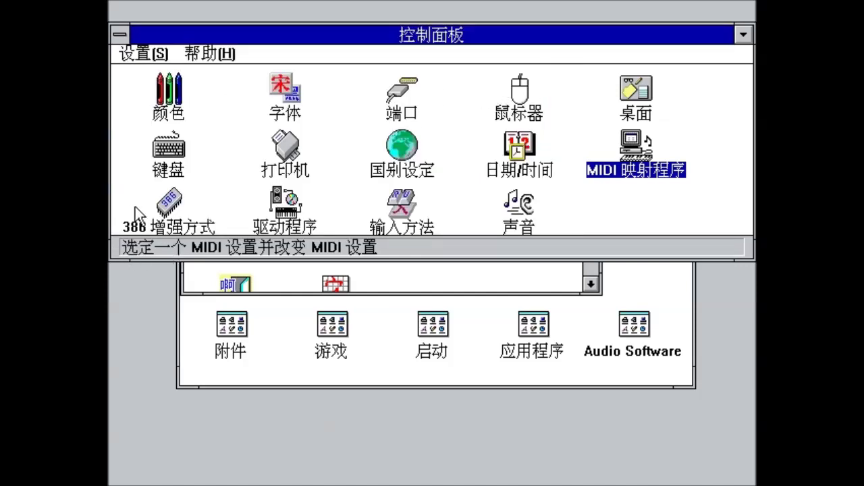
- View the 386 增强方式 settings and the list of installed drivers (驱动程序), cancelling both
double_click(170, 205)
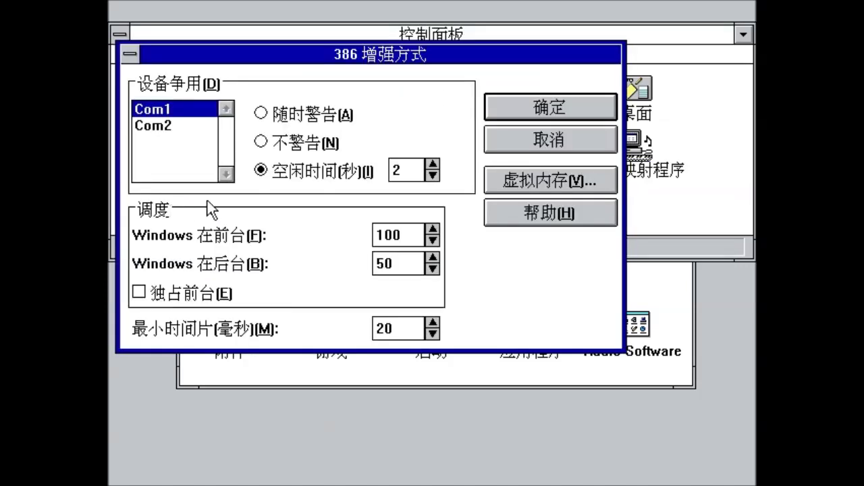
click(532, 147)
click(301, 214)
double_click(302, 216)
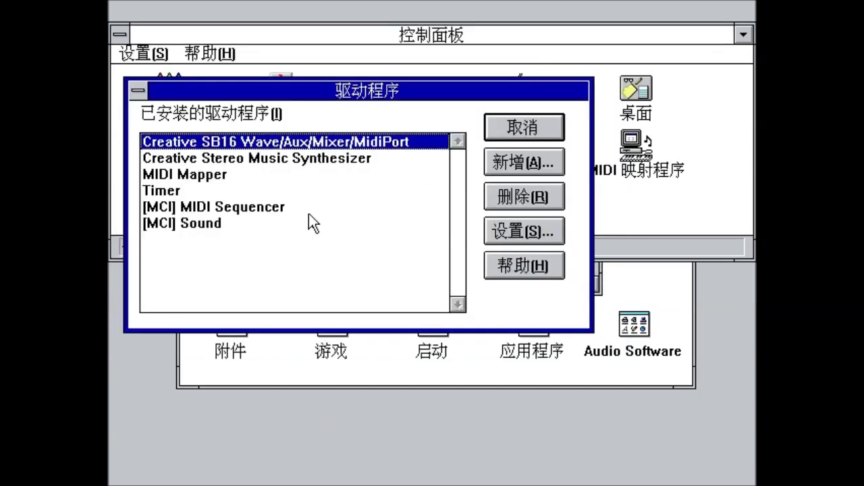
click(562, 131)
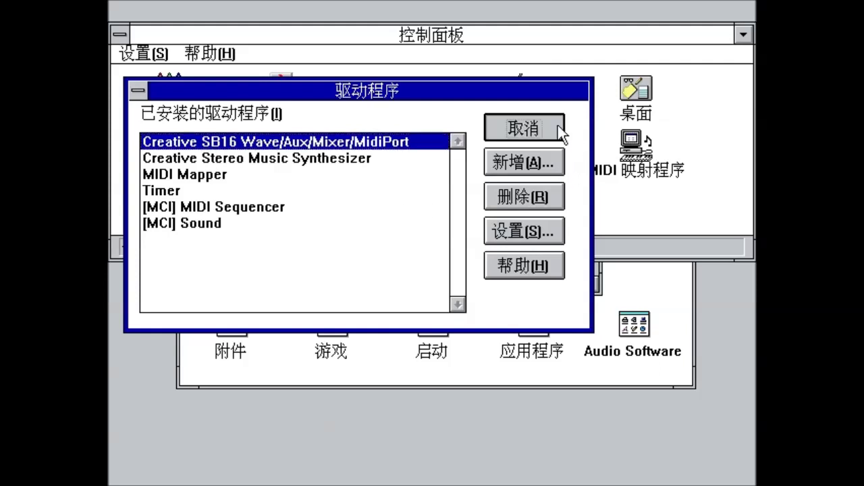
- View the 输入方法 settings, and test tada.wav for the 警告 event in the 声音 settings without saving it
double_click(386, 216)
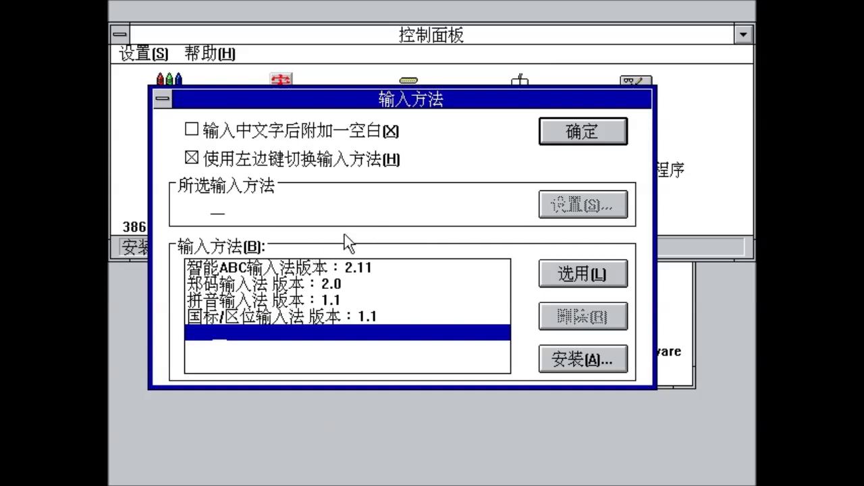
click(568, 143)
double_click(514, 212)
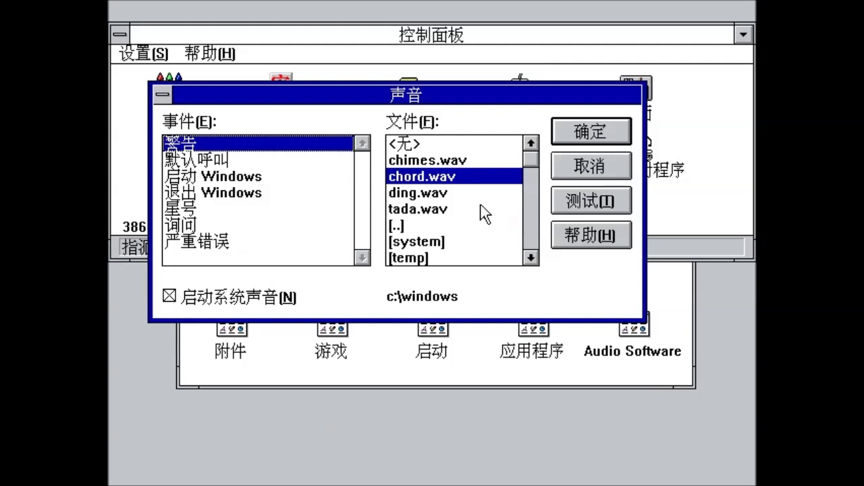
click(463, 208)
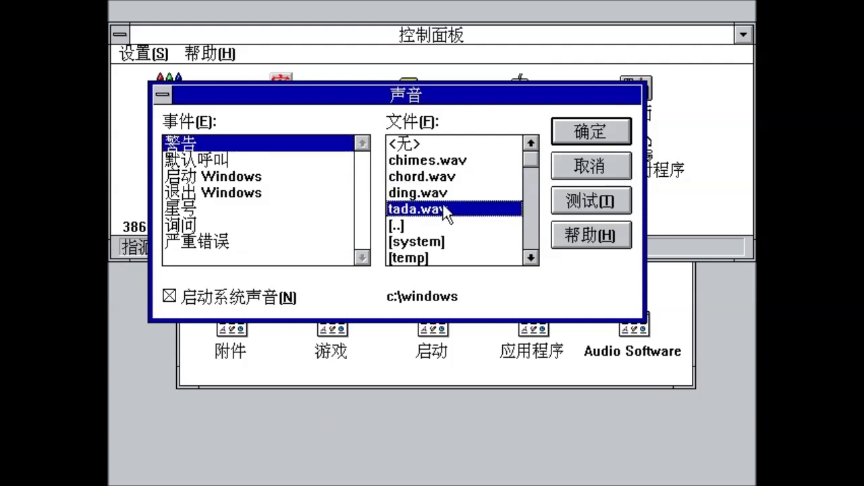
click(592, 201)
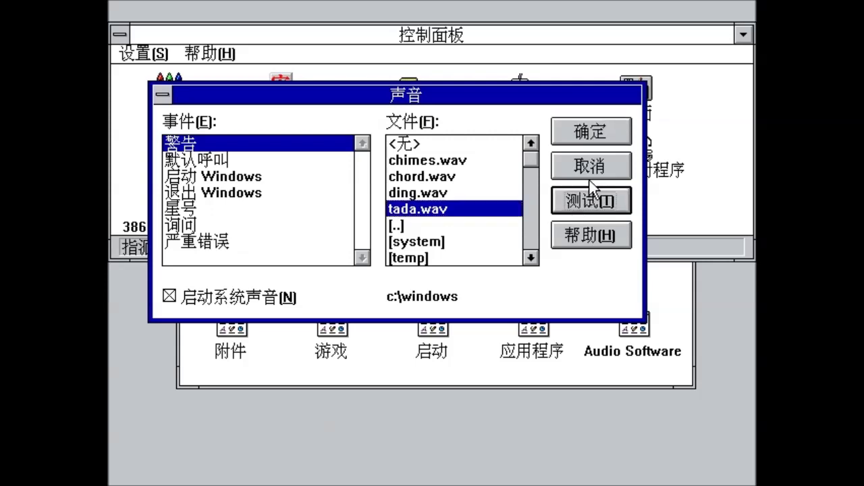
click(588, 175)
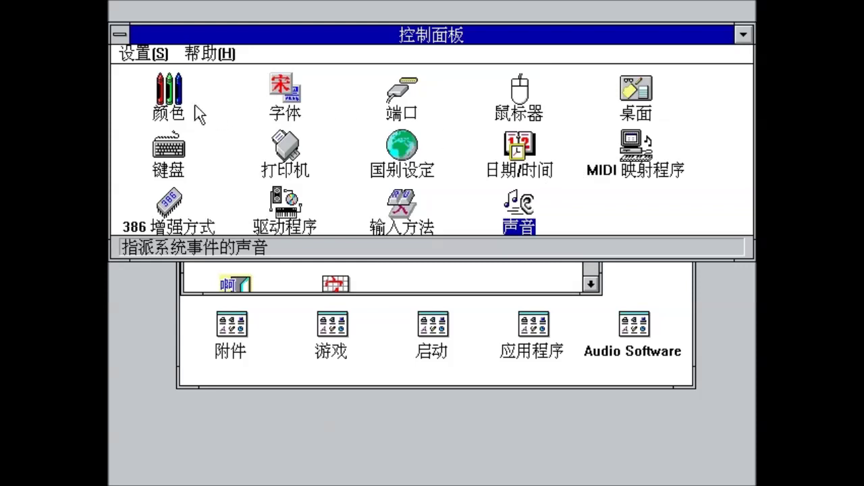
- Close the Control Panel and open the Print Manager (打印管理器) from the 主群组 group
click(166, 94)
double_click(120, 35)
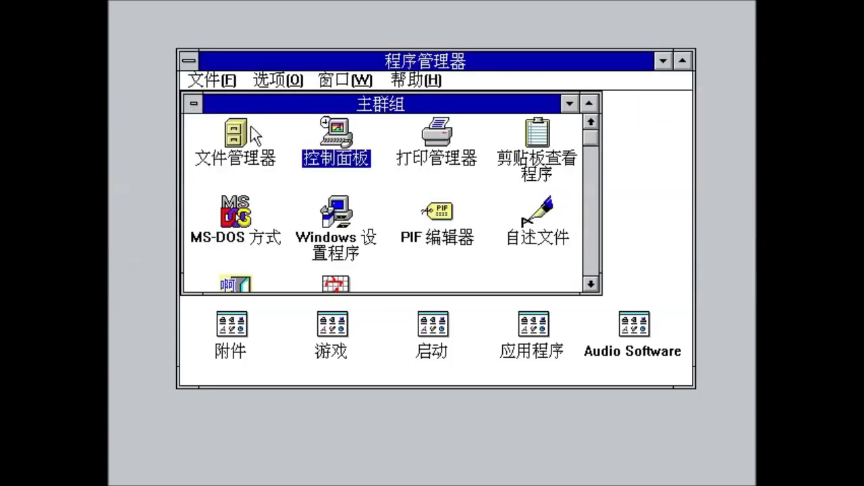
double_click(424, 159)
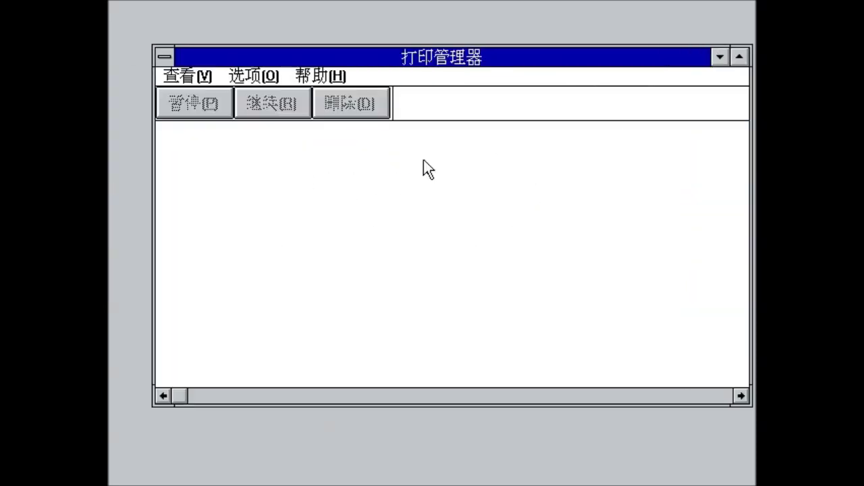
- Maximize the Print Manager, look over its 查看 commands, and close it
click(736, 59)
click(142, 31)
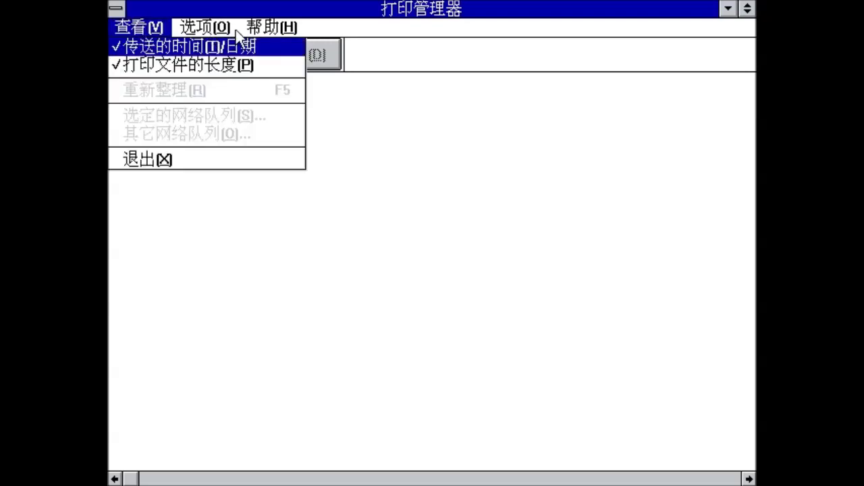
double_click(114, 4)
- Open the Clipboard Viewer (剪贴板查看程序) from the 主群组 group and close it again
double_click(544, 137)
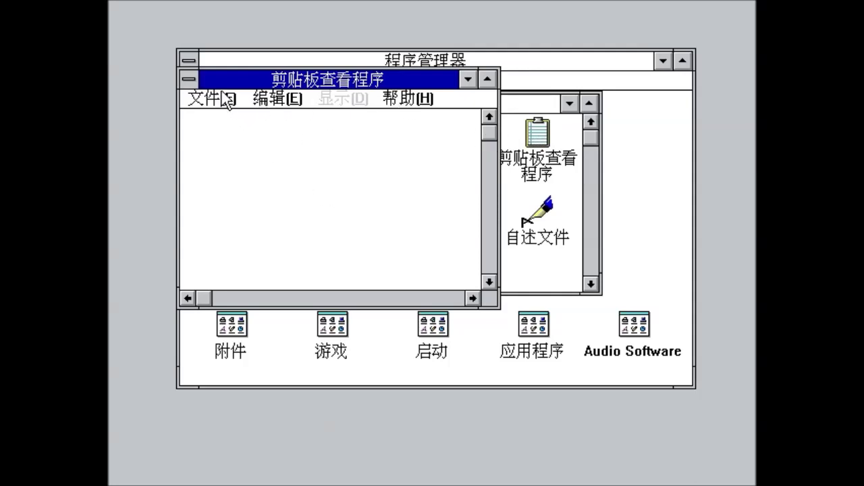
double_click(189, 79)
click(247, 232)
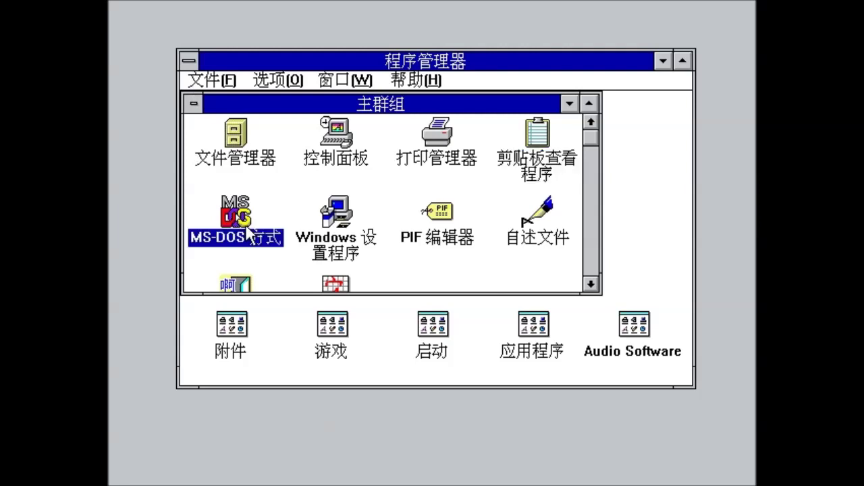
- Open Windows 设置程序, view the available display drivers in 更改系统设定, and cancel without changes
double_click(355, 227)
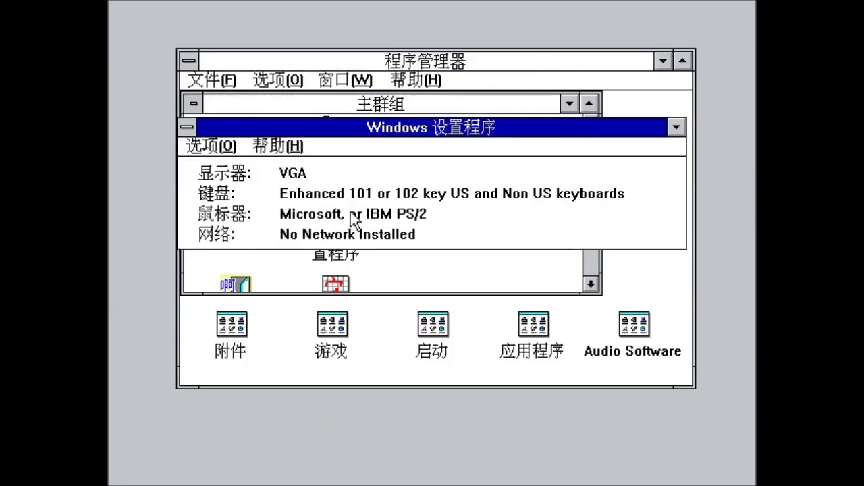
click(226, 147)
click(236, 167)
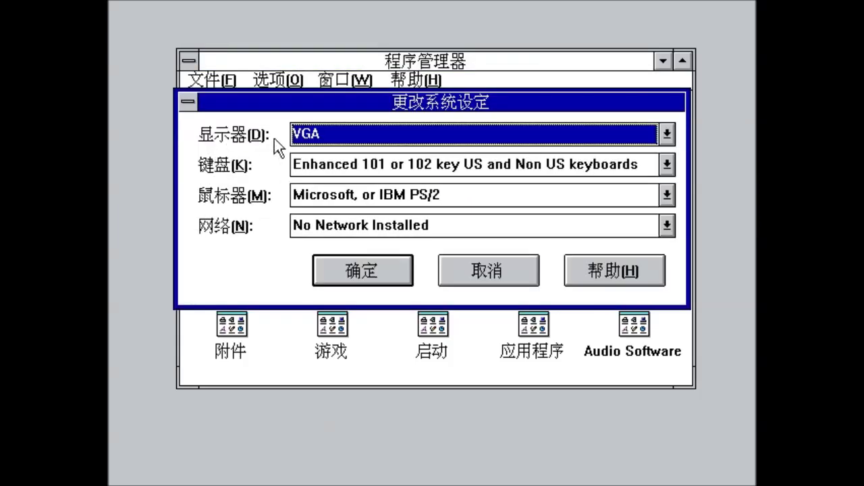
click(372, 135)
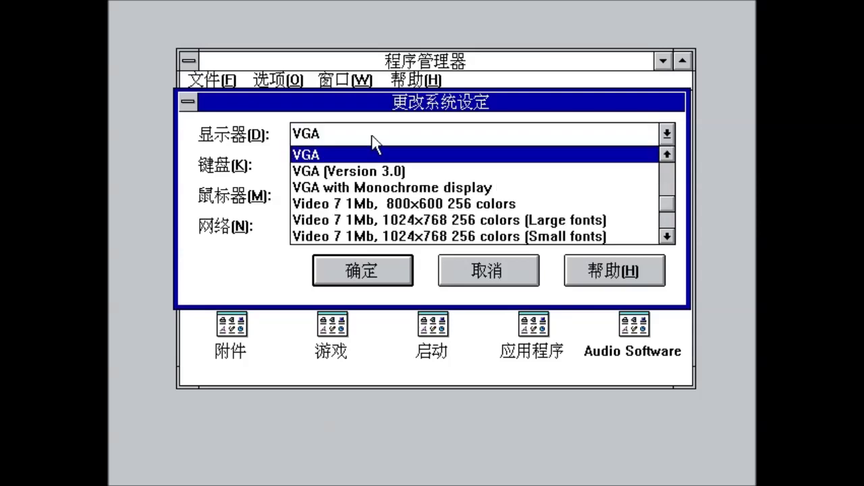
click(411, 141)
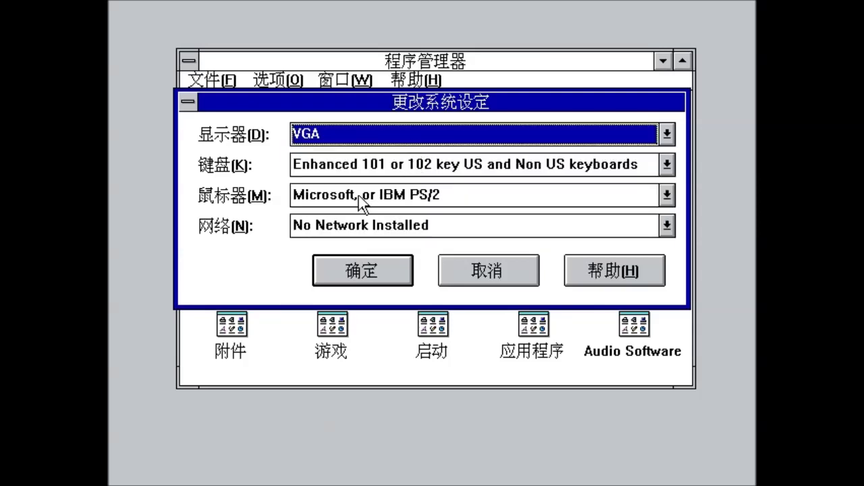
click(497, 267)
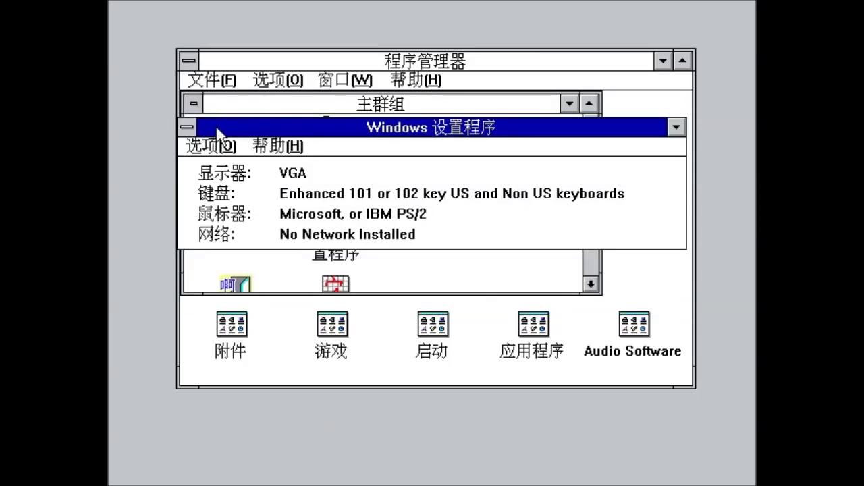
- View the 安装应用程序 options and the list of optional Windows components in Windows 设置程序, cancelling both
click(216, 146)
click(242, 183)
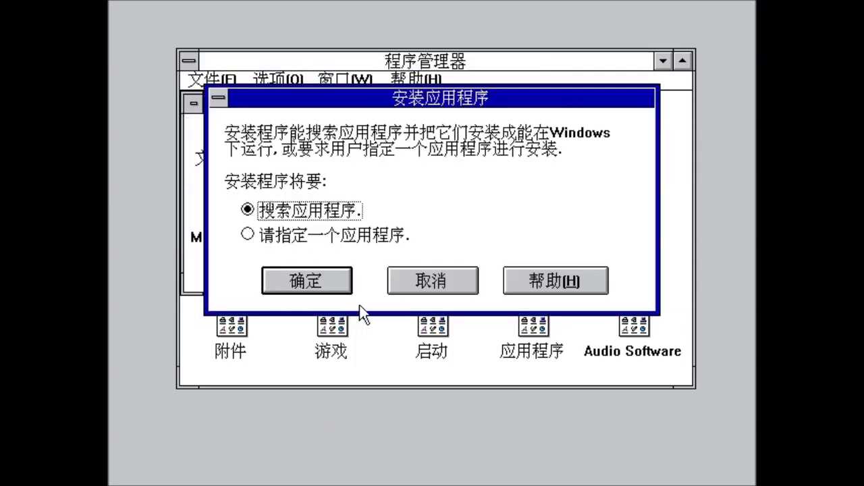
click(415, 284)
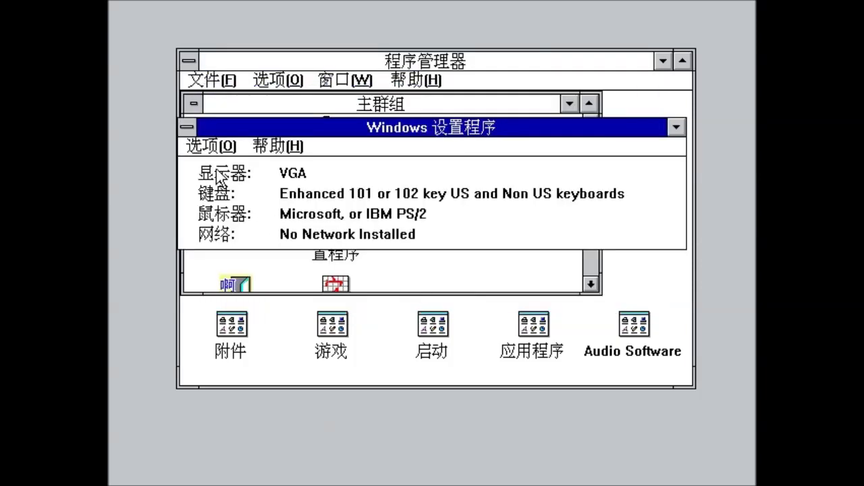
click(212, 146)
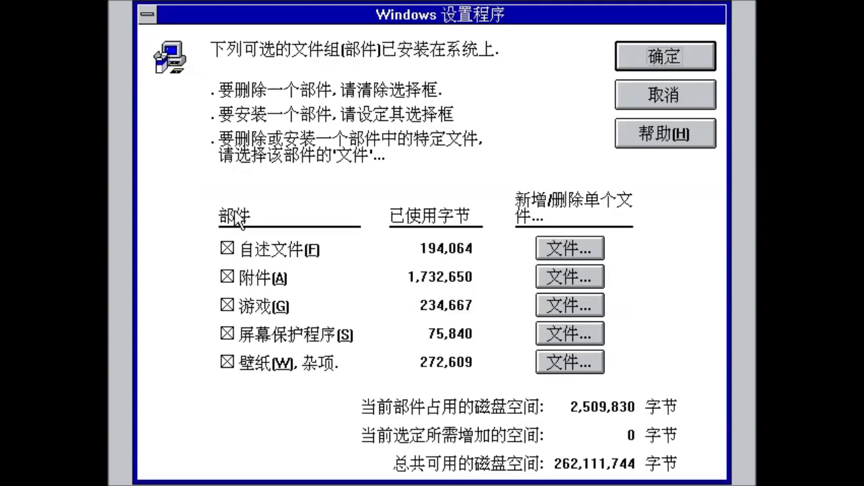
click(642, 103)
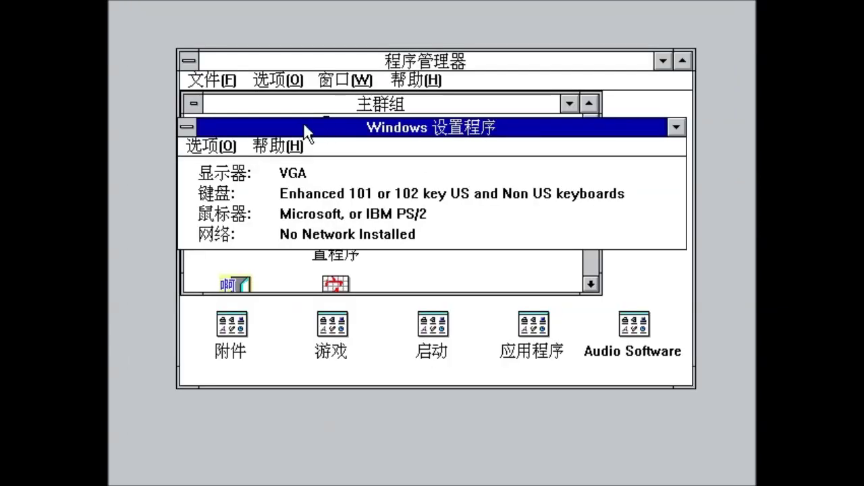
- Reopen the optional components list and view the individual files of 自述文件, 附件 and 游戏, cancelling each
click(229, 155)
click(228, 198)
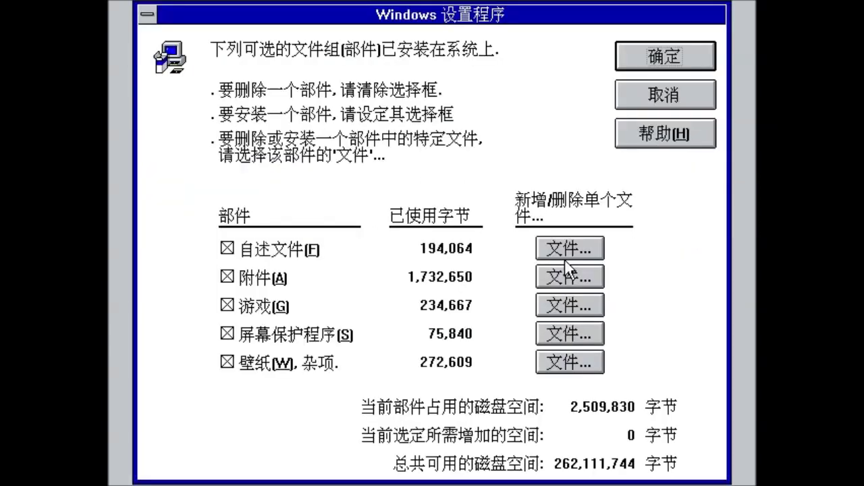
click(556, 303)
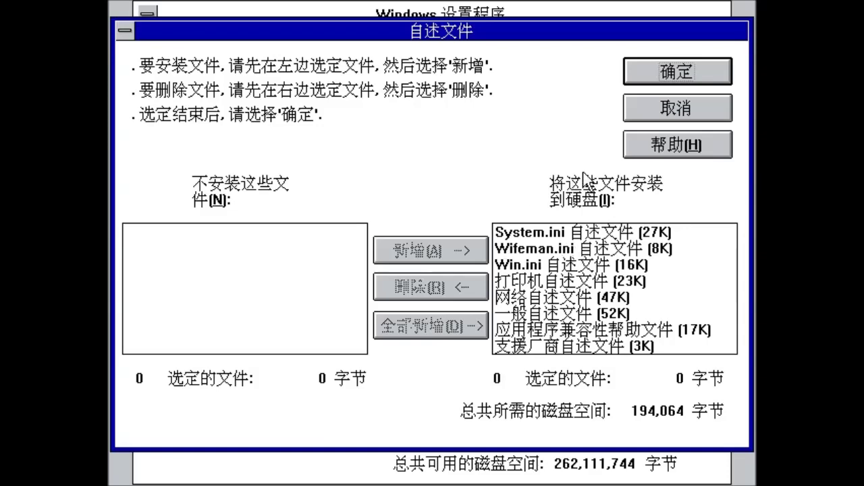
click(640, 120)
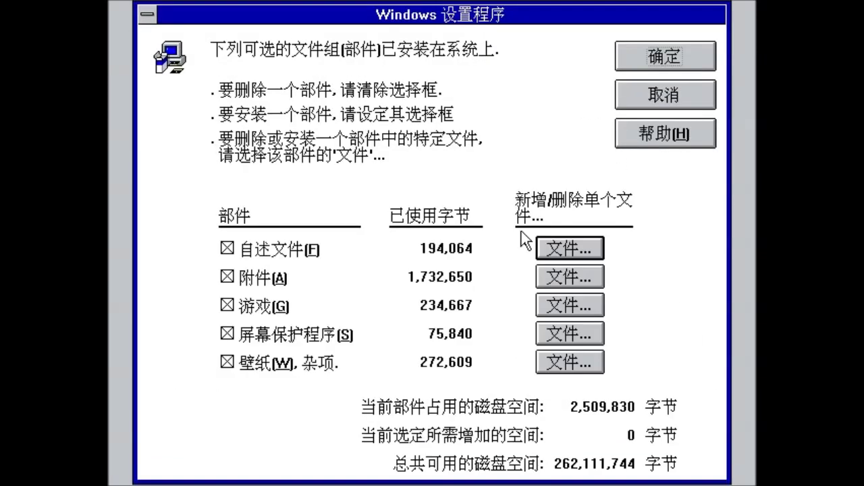
click(552, 275)
click(700, 115)
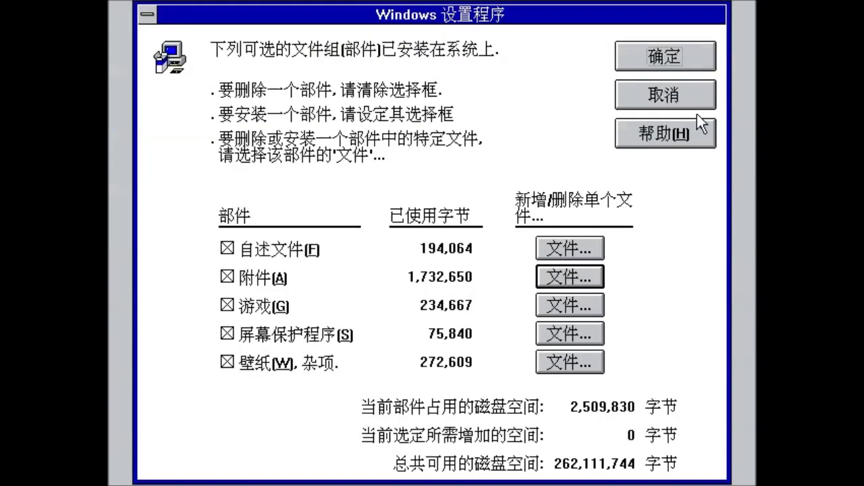
click(574, 312)
click(683, 108)
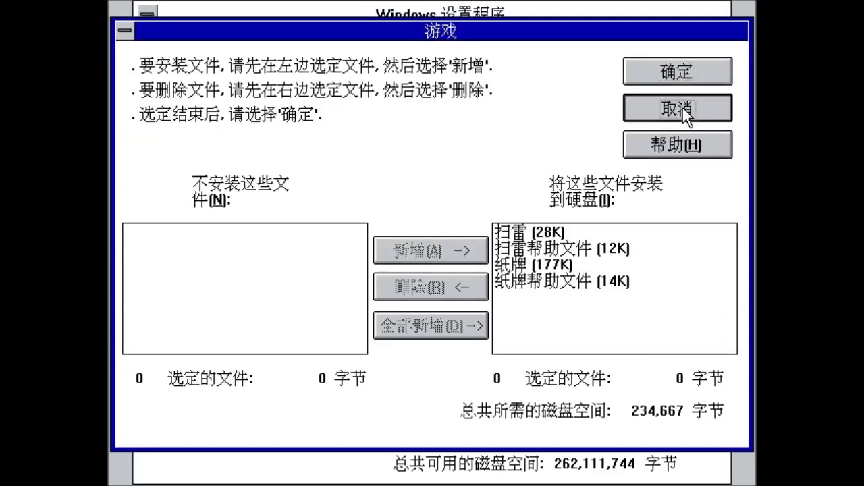
- View the 附件, 屏幕保护程序 and 壁纸 component files without changes, and close Windows 设置程序
click(584, 282)
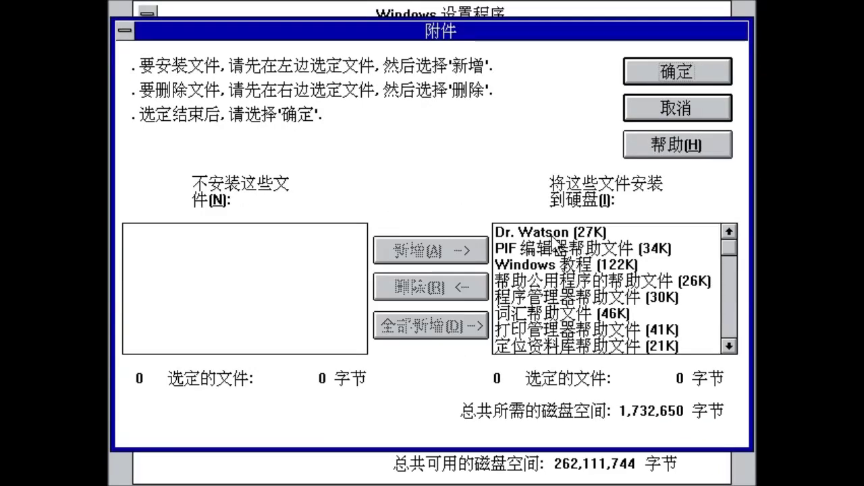
click(637, 115)
click(546, 331)
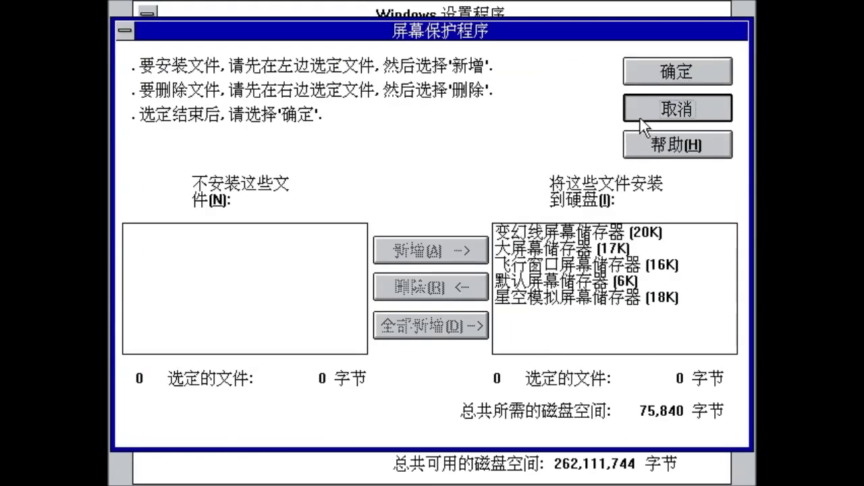
click(641, 119)
click(544, 368)
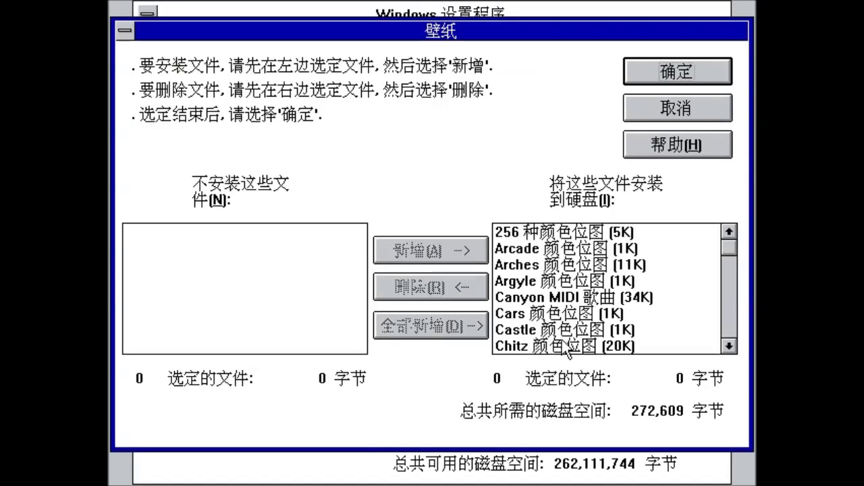
click(668, 117)
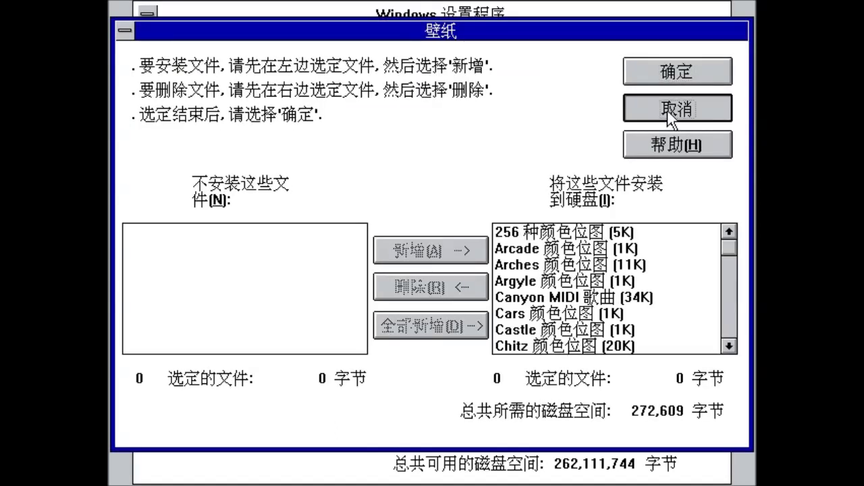
click(630, 102)
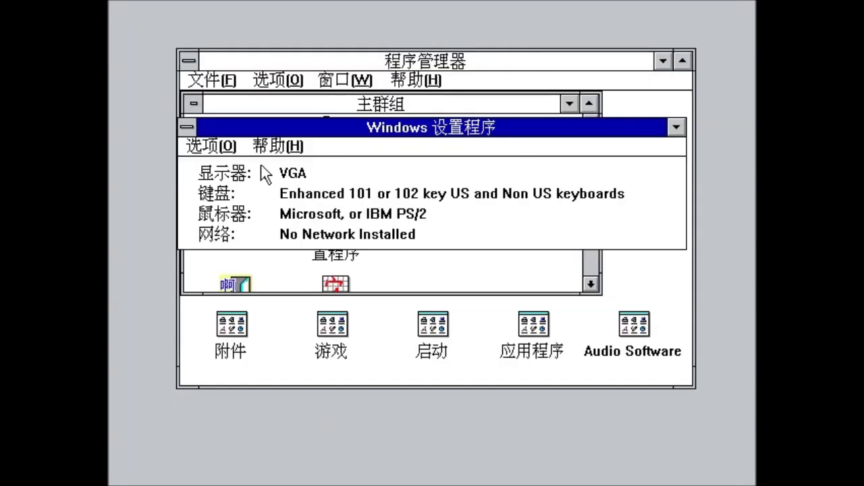
double_click(189, 126)
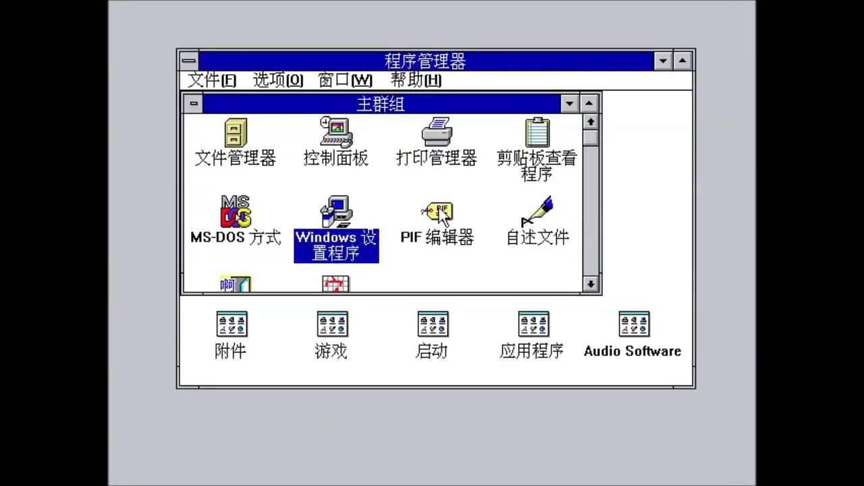
- Open the PIF 编辑器, look over its 方式 and 文件 commands, and close it
double_click(437, 211)
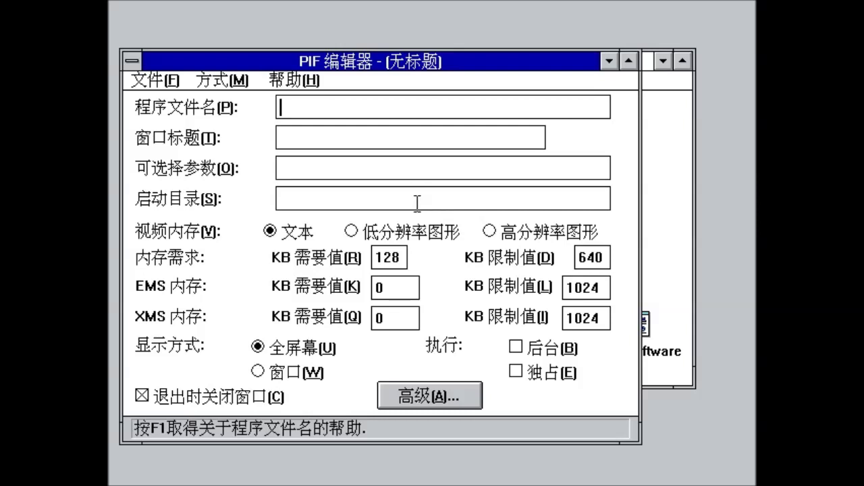
click(306, 81)
click(233, 81)
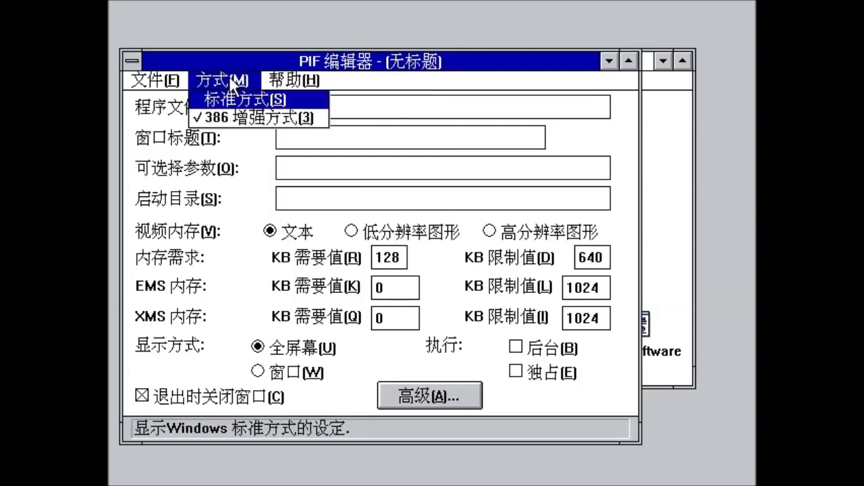
click(177, 81)
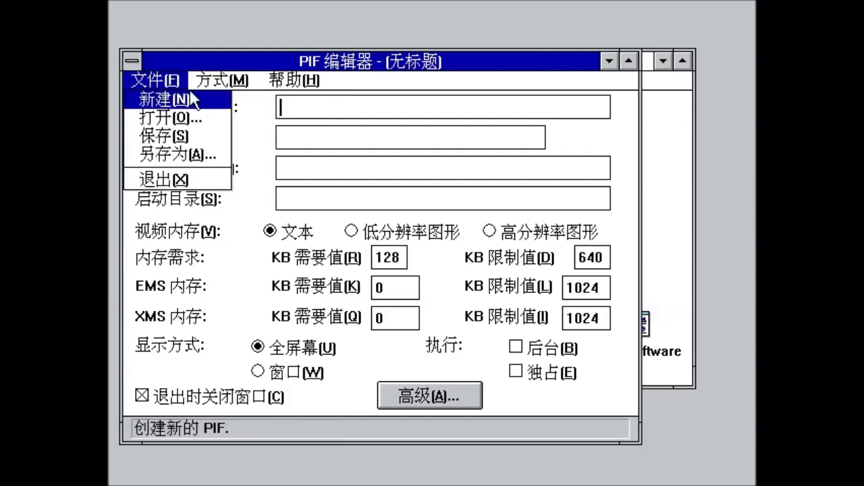
click(425, 74)
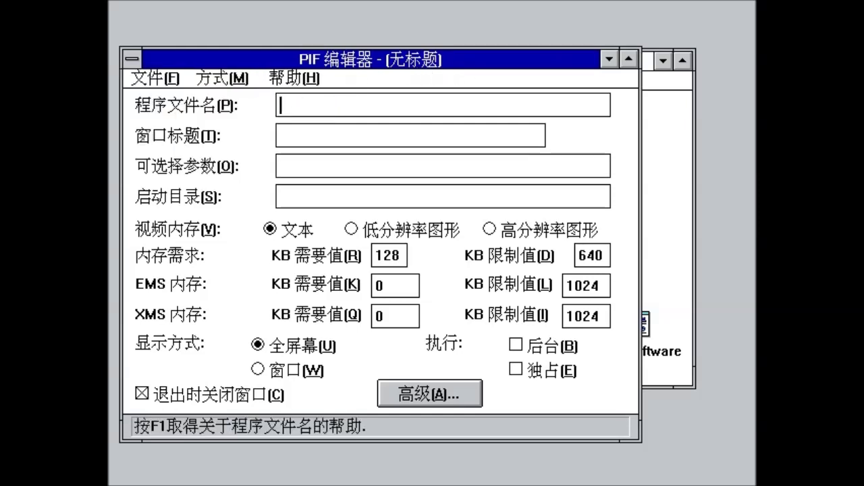
double_click(128, 57)
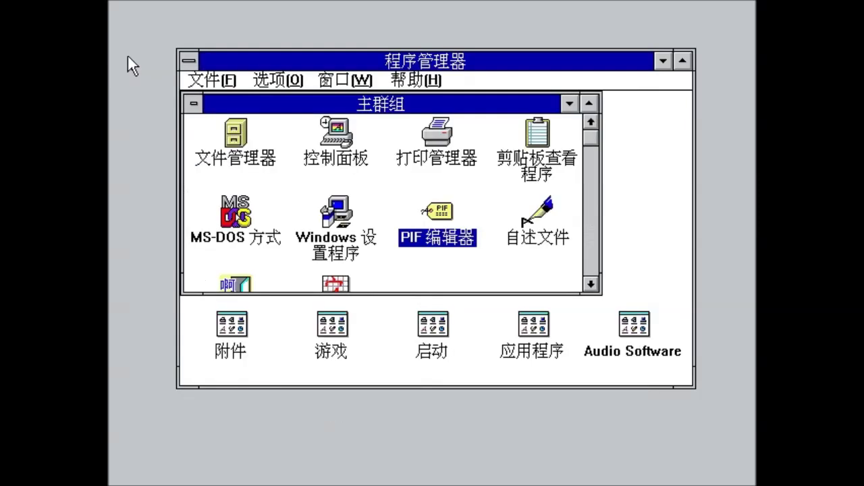
- Open 自述文件 from the 主群组 group, view README.WRI in a maximized window, and close it
click(530, 215)
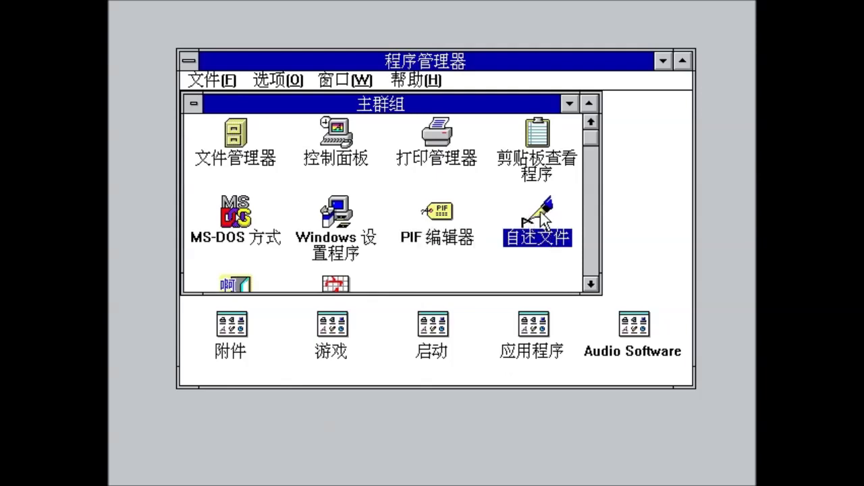
double_click(542, 218)
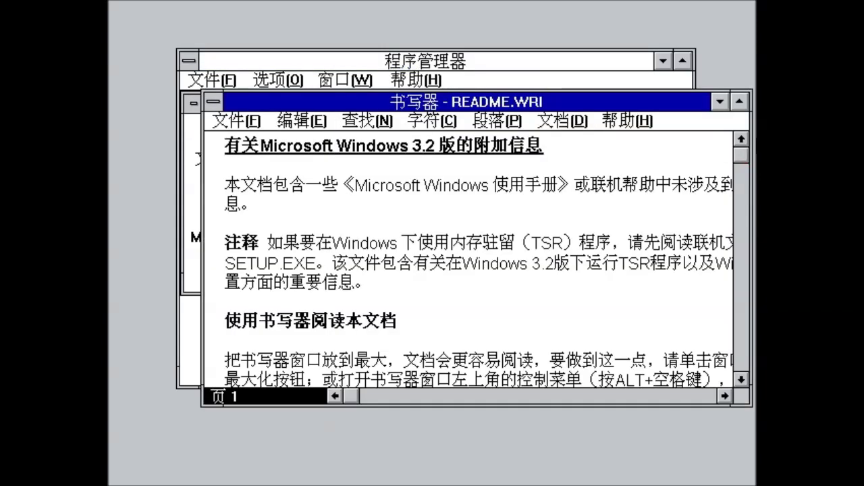
click(740, 102)
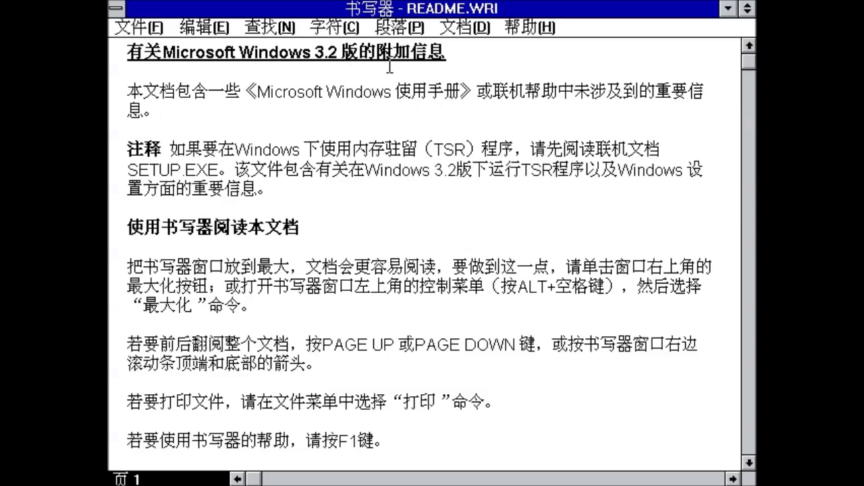
double_click(115, 8)
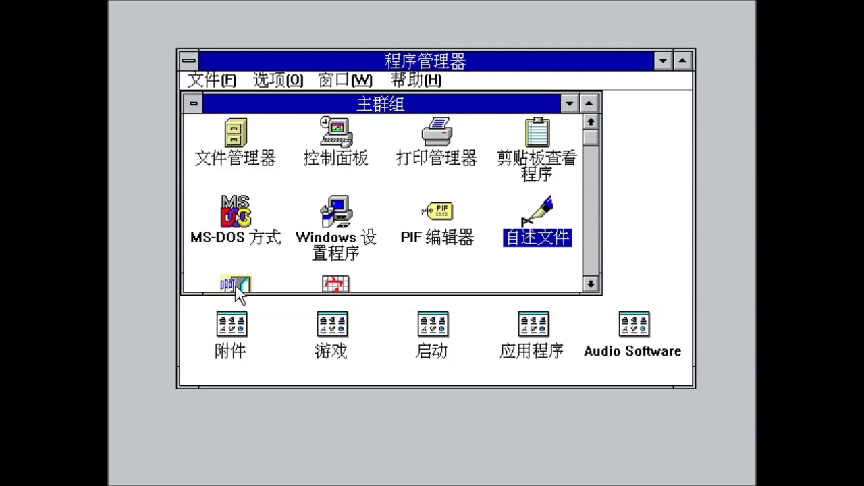
- View the 码表生成器 dialog and close it, and open 造字程序 from the 主群组 group
click(236, 286)
double_click(236, 264)
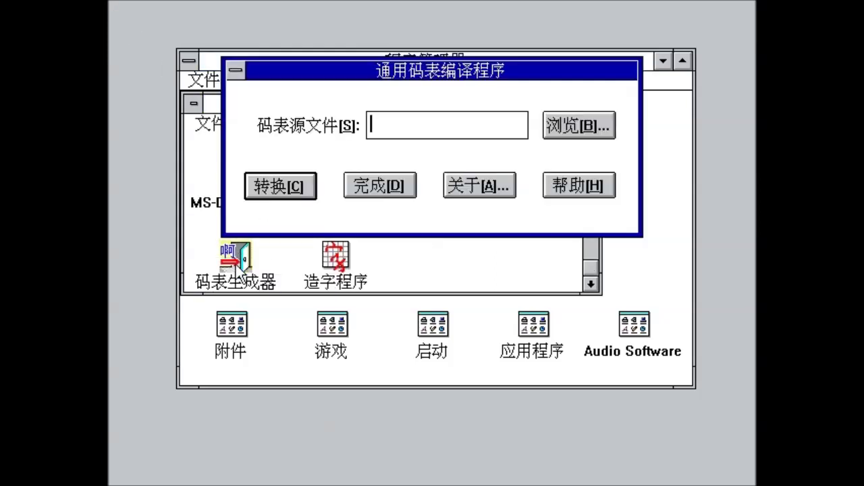
click(384, 180)
click(336, 269)
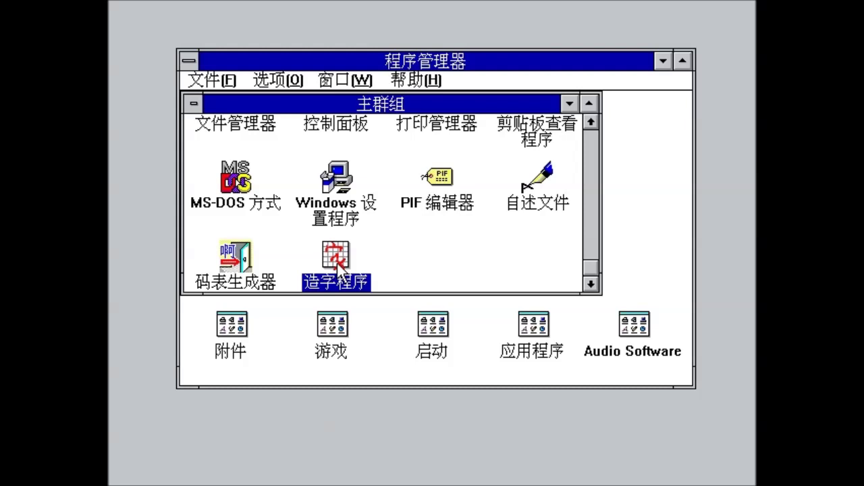
double_click(336, 260)
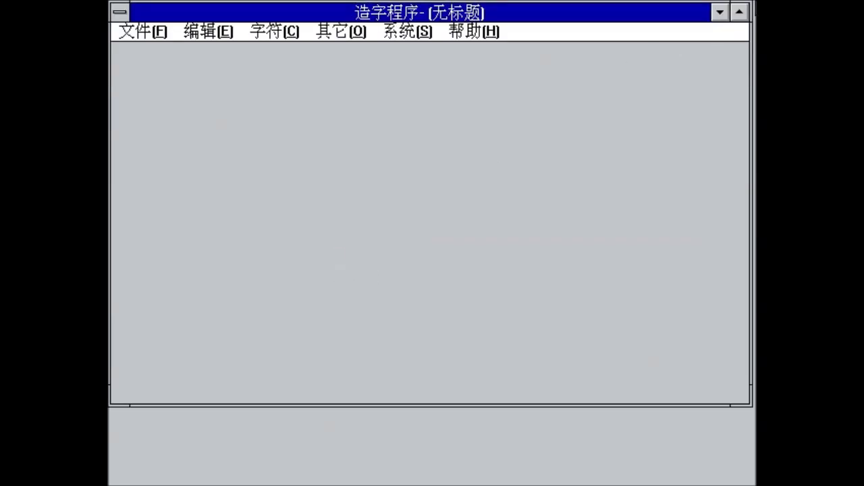
- Maximize 造字程序, look over its command lists, and view the 关于造字程序 information before closing it
click(739, 12)
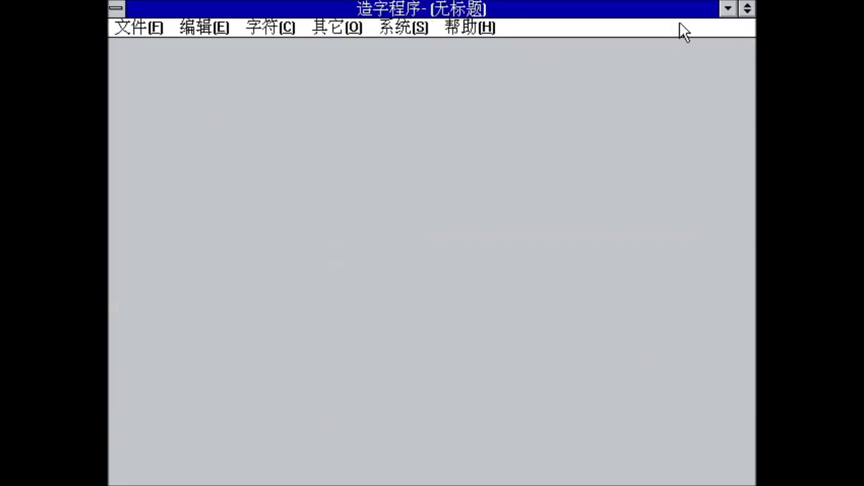
click(142, 28)
click(200, 30)
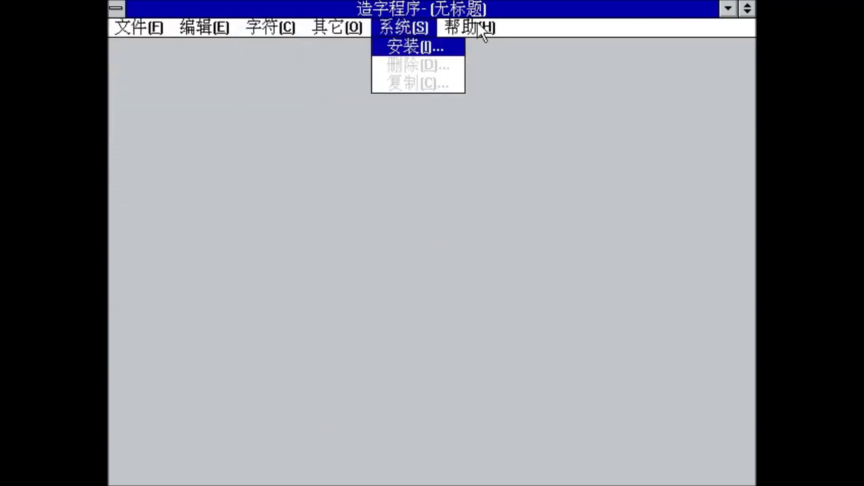
click(472, 114)
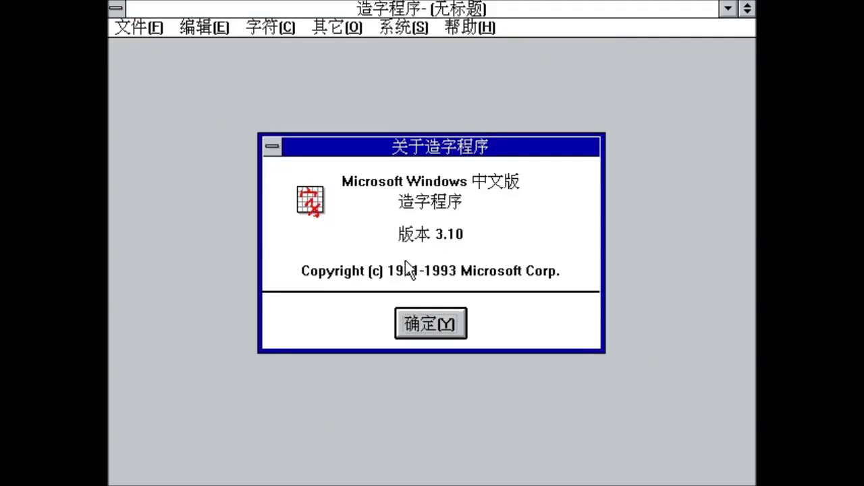
click(461, 327)
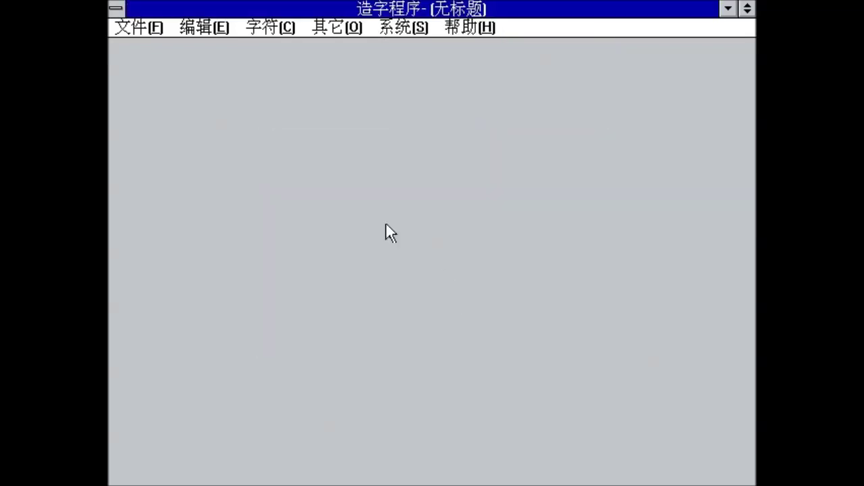
- Create a new 宋体 font in 造字程序 with a 矢量字 size of 16
click(141, 28)
click(159, 48)
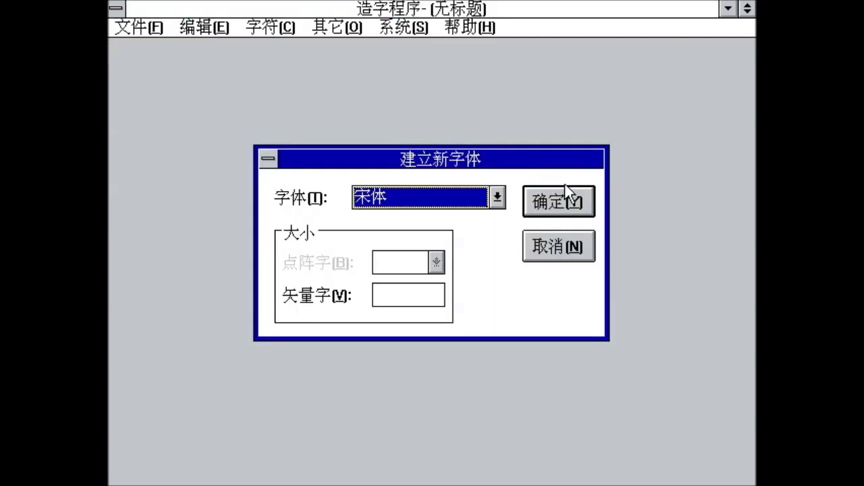
click(568, 203)
click(453, 277)
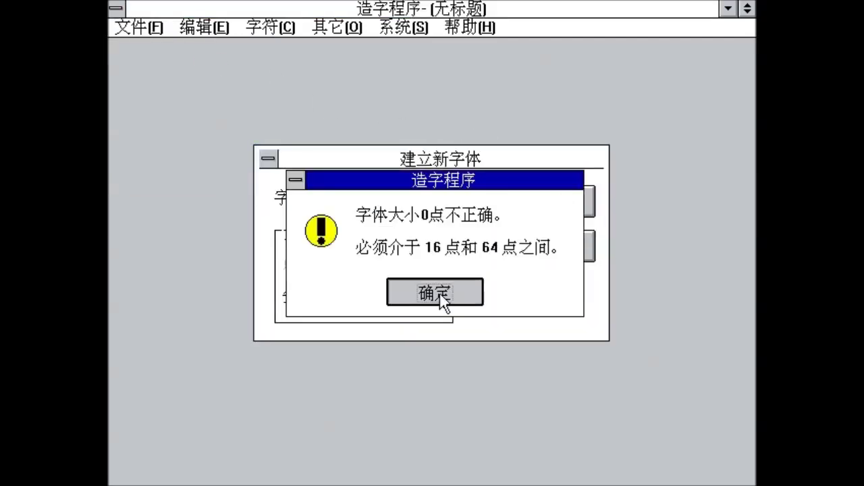
click(404, 296)
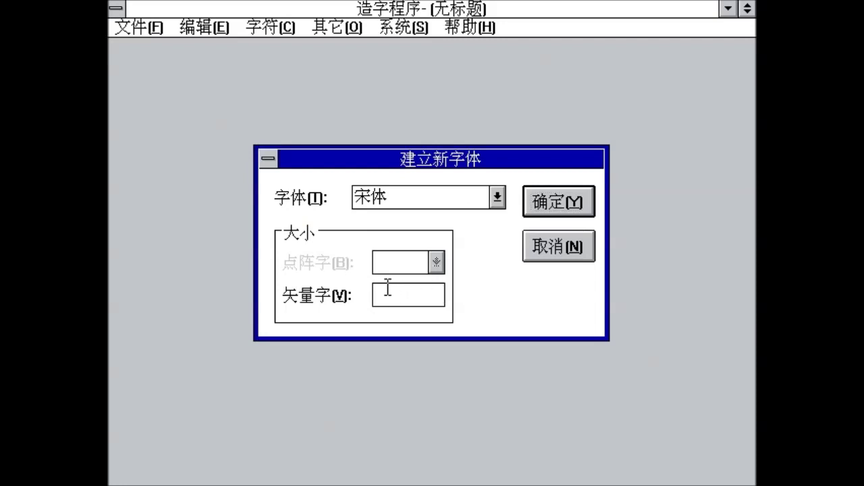
text(16)
click(548, 210)
click(547, 211)
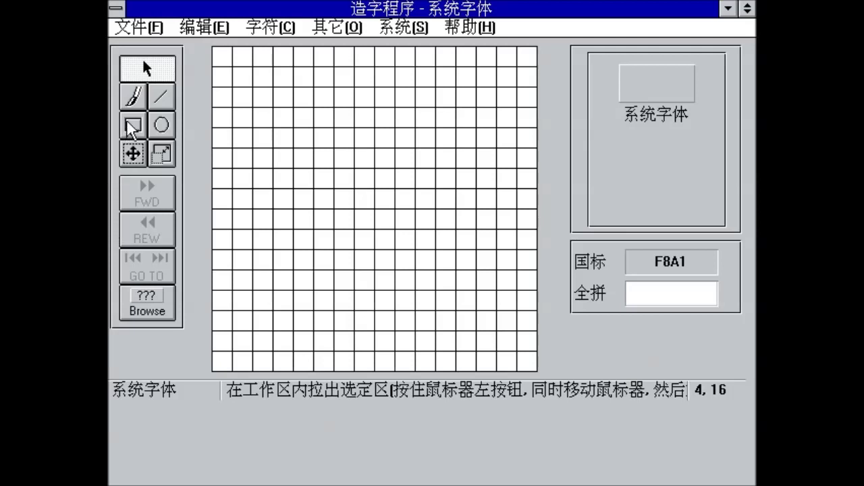
- Paint a large check mark in the F8A1 character grid with the brush
click(130, 98)
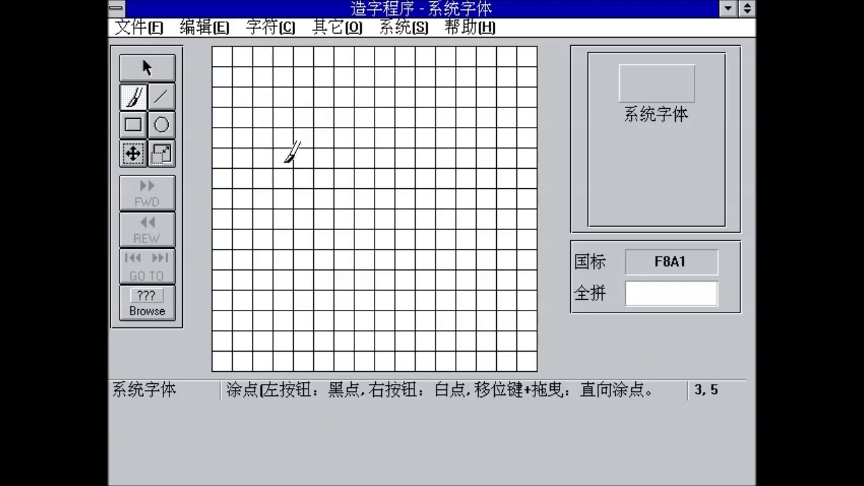
mouse_move(265, 139)
mouse_down()
mouse_move(303, 244)
mouse_move(384, 198)
mouse_move(454, 75)
mouse_up()
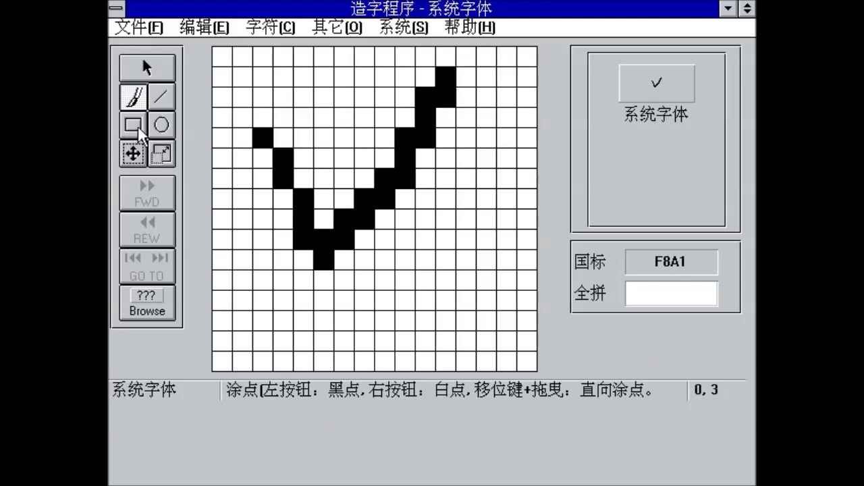
- Try out the line, selection, move and scaling tools around the check mark, and return to the brush
click(161, 124)
click(161, 101)
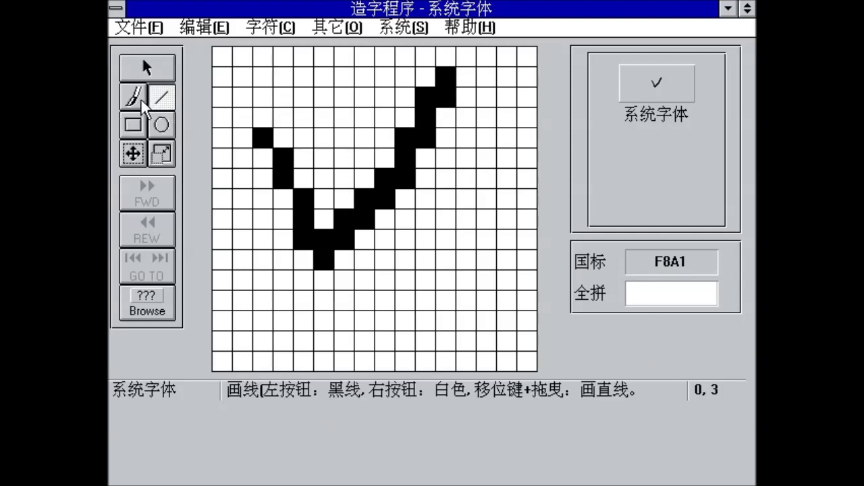
click(142, 100)
click(148, 68)
drag(300, 177, 293, 178)
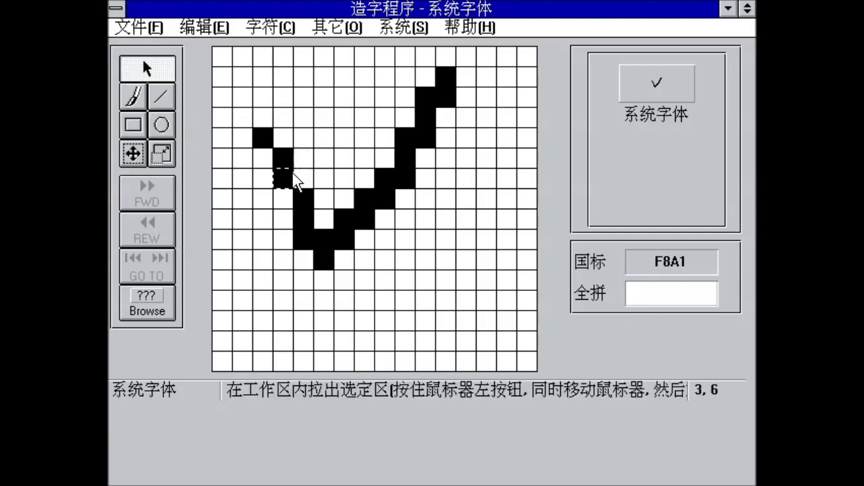
click(330, 81)
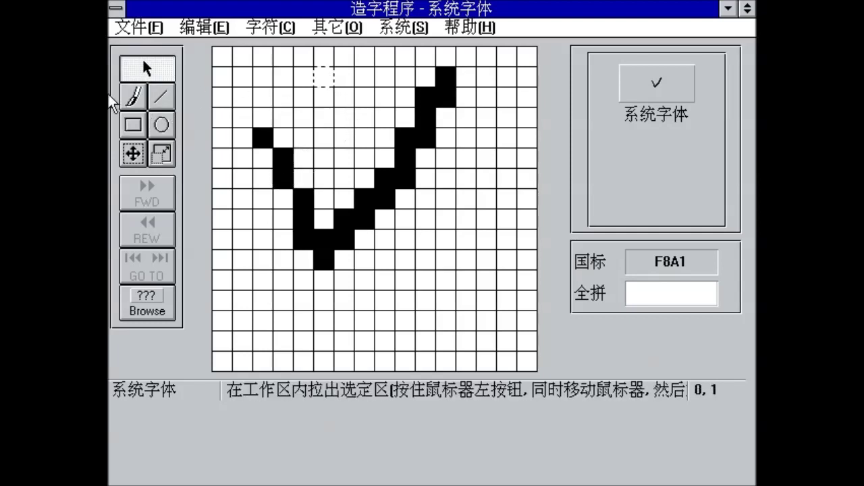
click(132, 154)
click(160, 154)
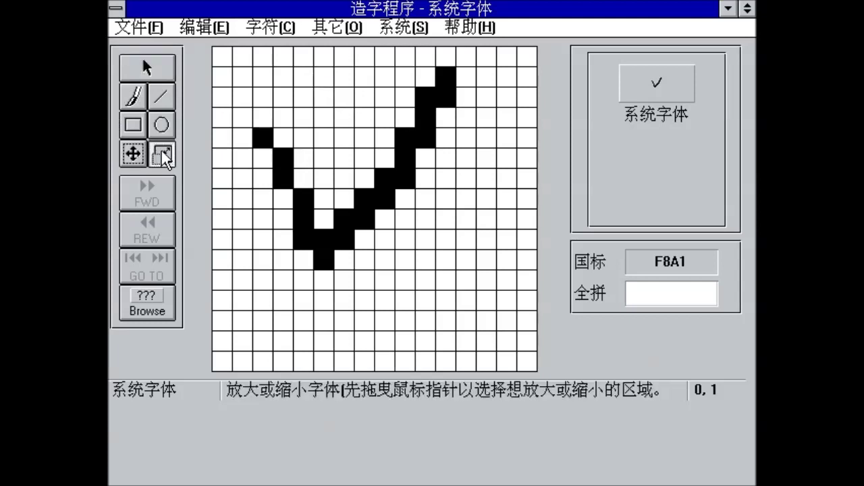
click(134, 98)
- View the character in the 浏览字体 window, and open the save dialog for the font and cancel it
click(150, 309)
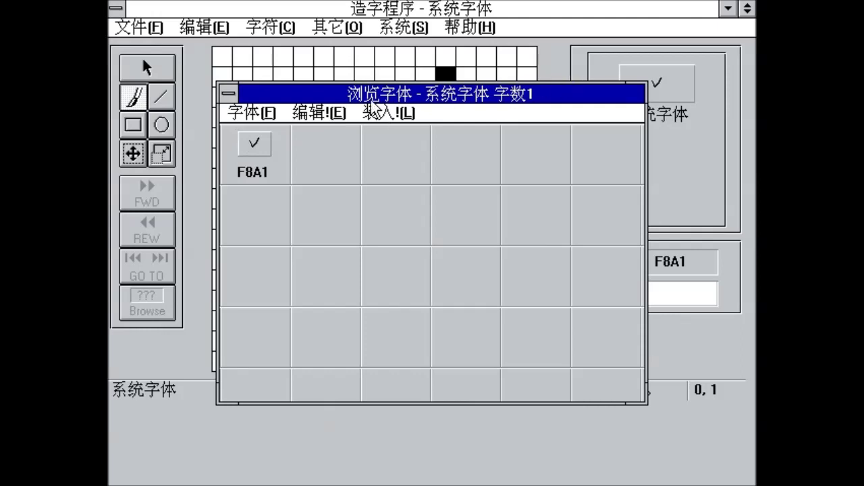
double_click(229, 95)
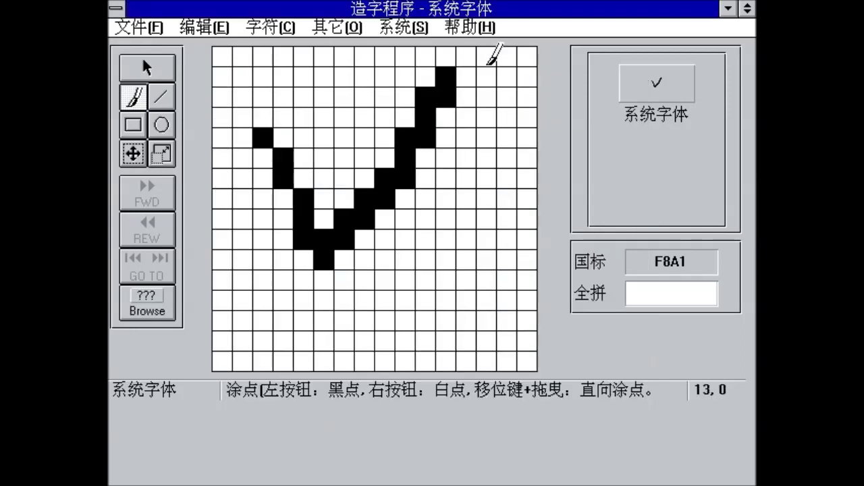
click(131, 26)
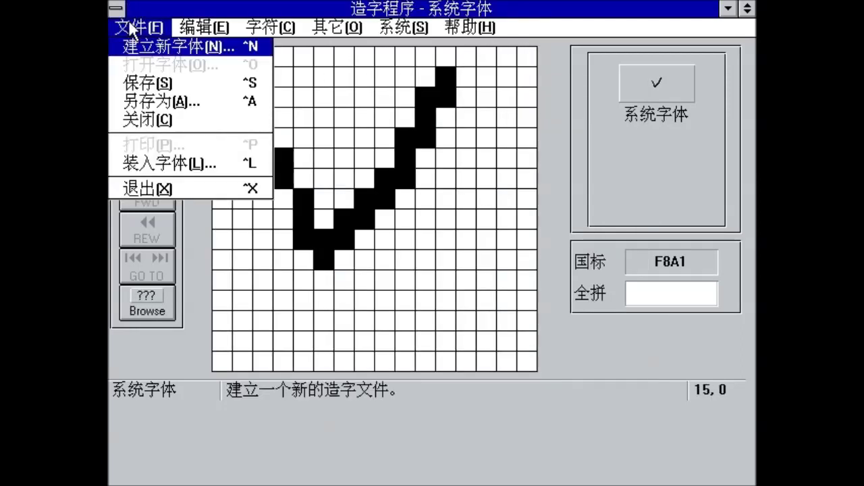
click(180, 86)
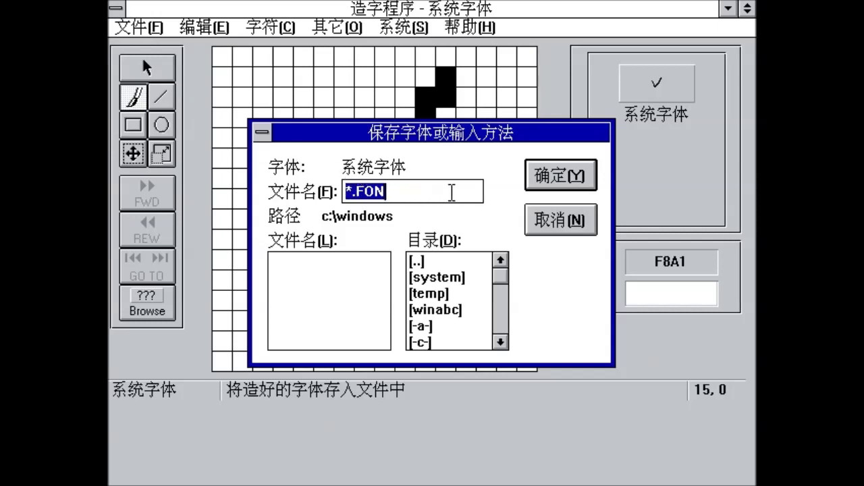
click(574, 220)
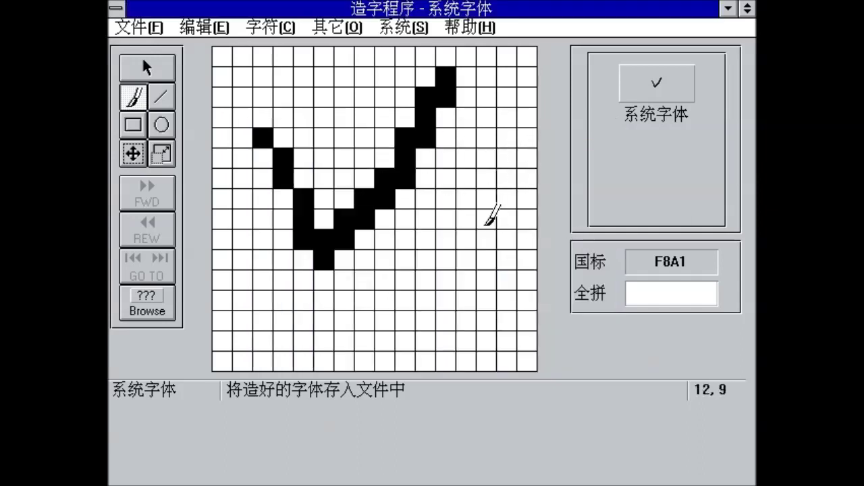
- Look over the 其它 and 系统 commands, and view the 关于造字程序 information again before closing it
click(329, 28)
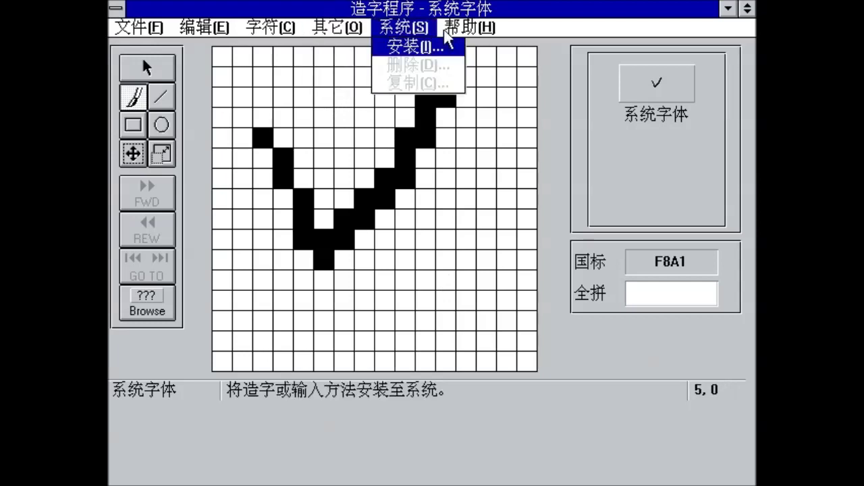
mouse_move(466, 27)
click(560, 109)
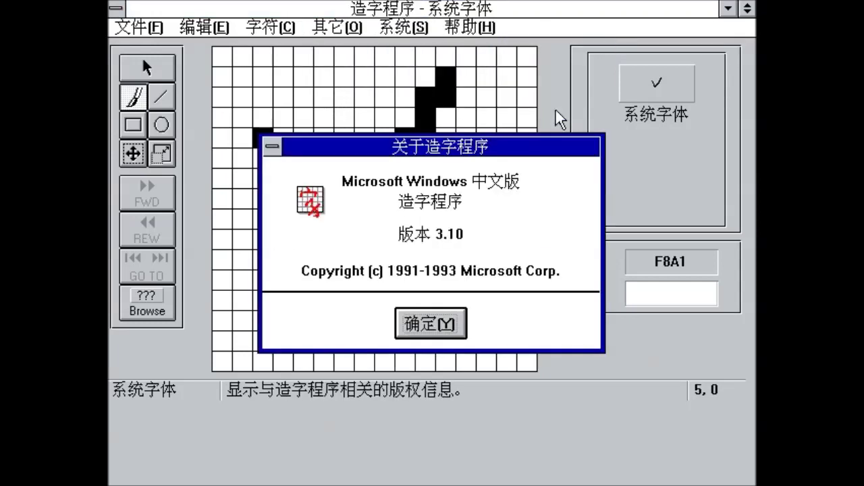
click(440, 327)
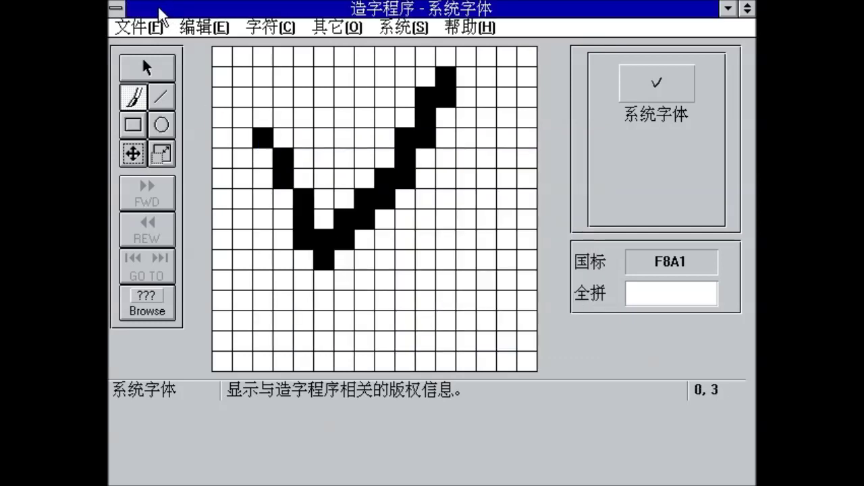
- Look over the file, character and pen commands once more, and close 造字程序 without saving the font
click(145, 27)
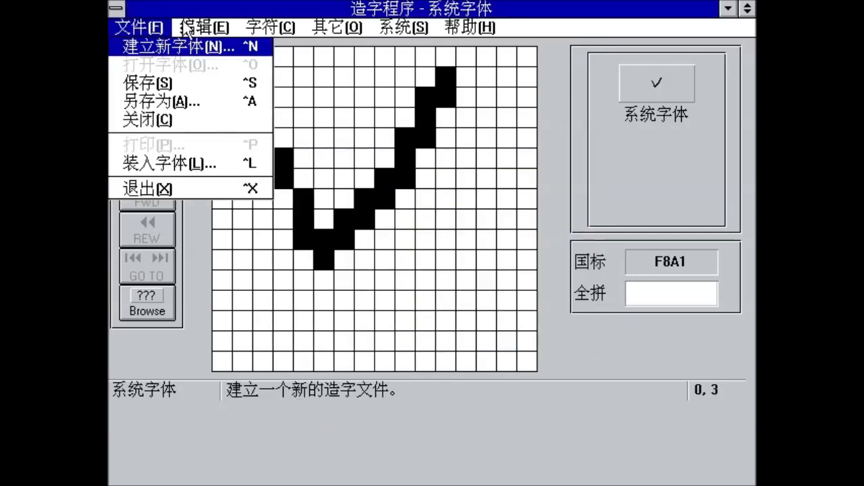
click(196, 29)
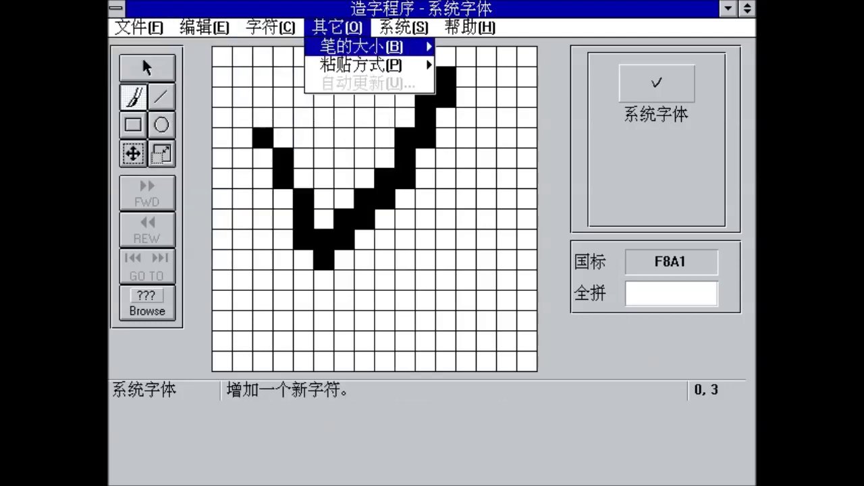
mouse_move(404, 28)
click(476, 14)
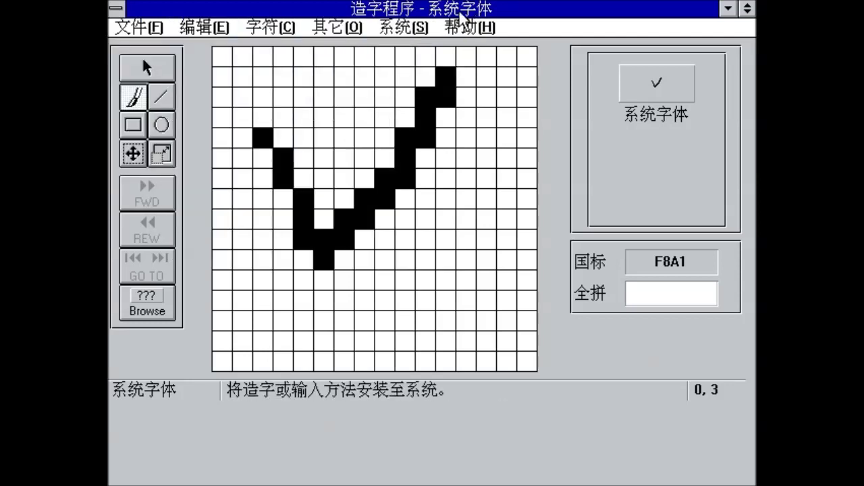
double_click(117, 8)
click(247, 127)
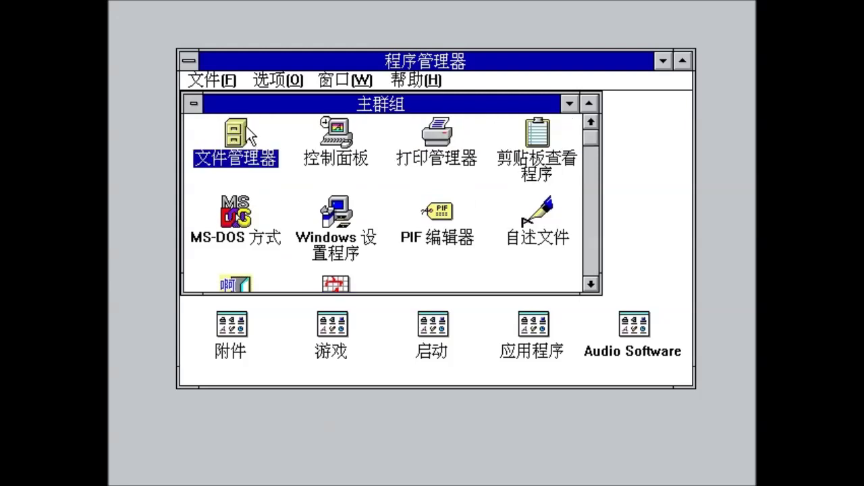
- Open 书写器 from the 附件 group and write "Test document" in the blank document
double_click(233, 346)
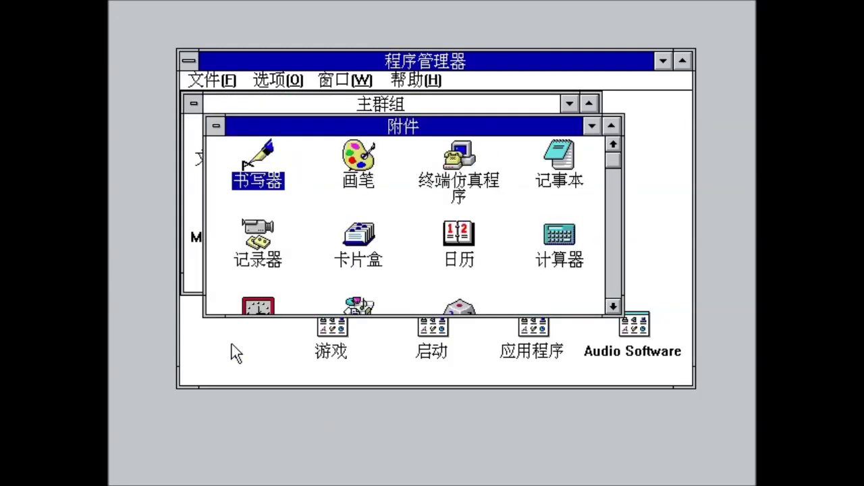
double_click(259, 162)
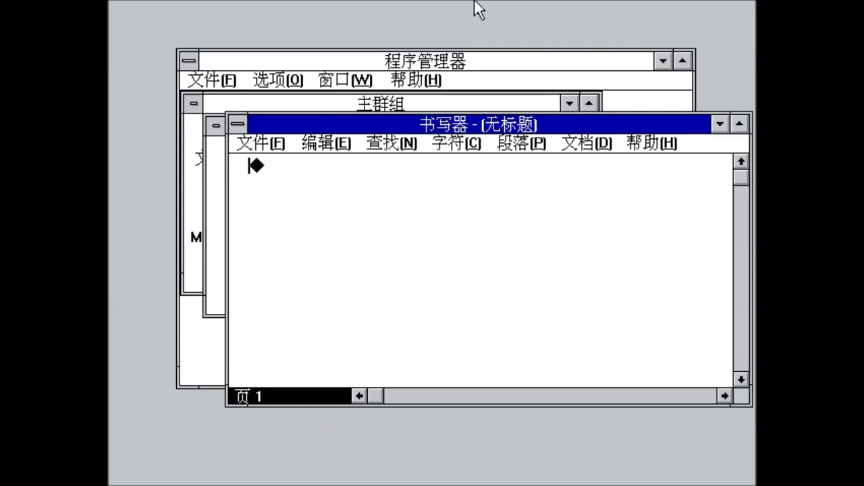
text(Test )
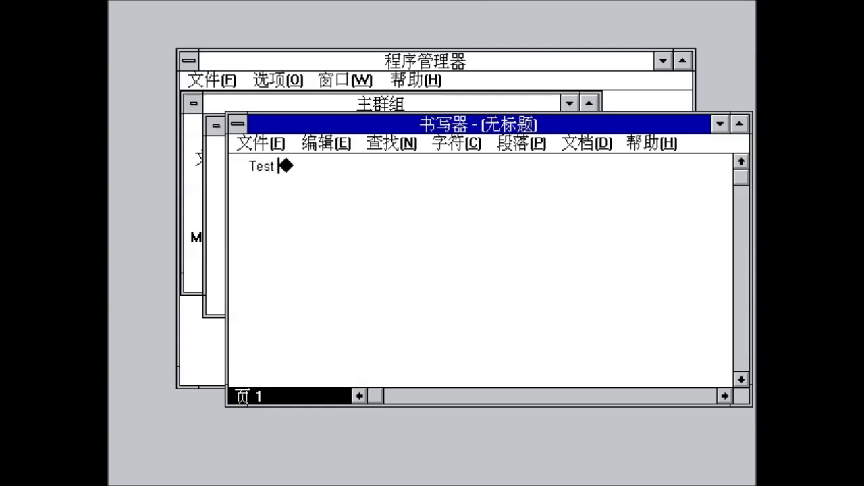
text(document)
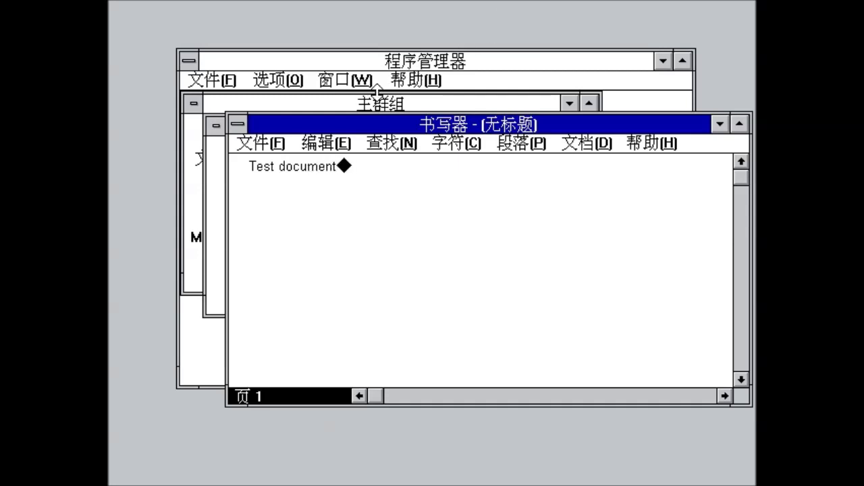
- Look over the command lists of 书写器 and close it without saving the document
click(276, 144)
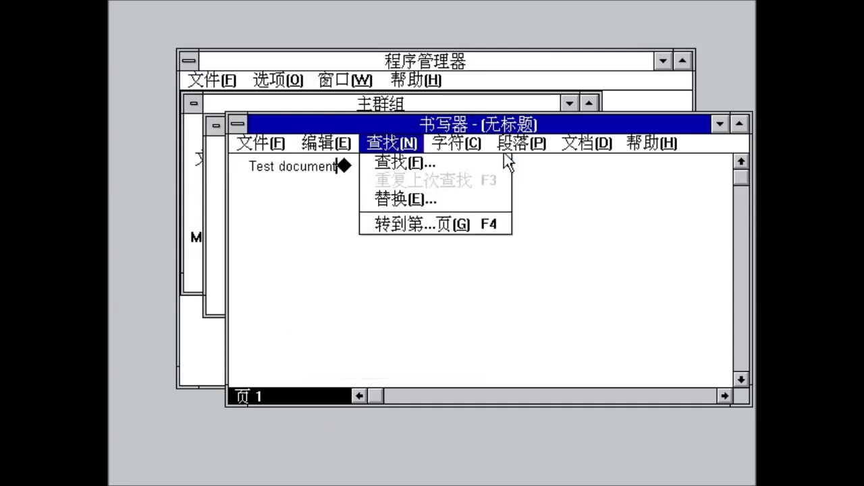
mouse_move(484, 146)
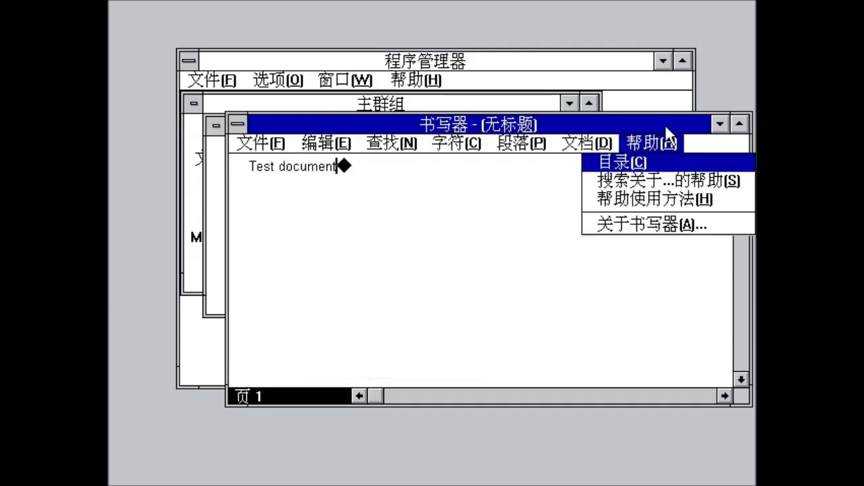
click(481, 166)
double_click(238, 124)
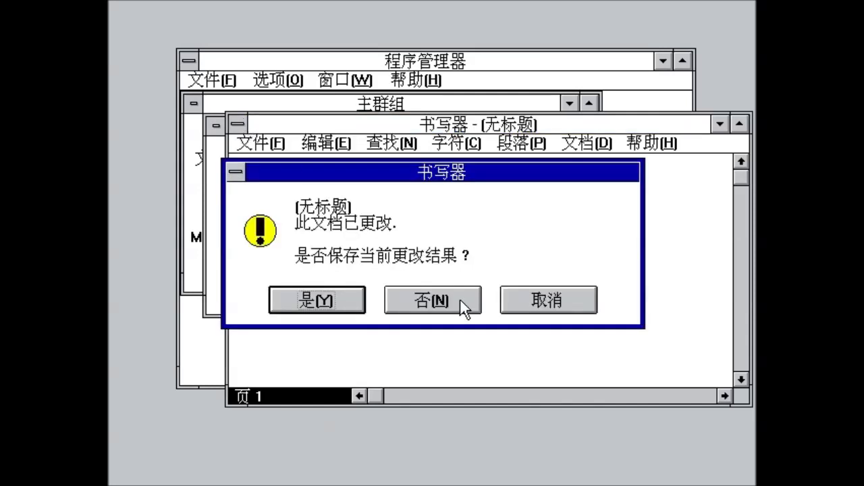
click(463, 304)
- Open 画笔 from the 附件 group in a maximized window
double_click(362, 155)
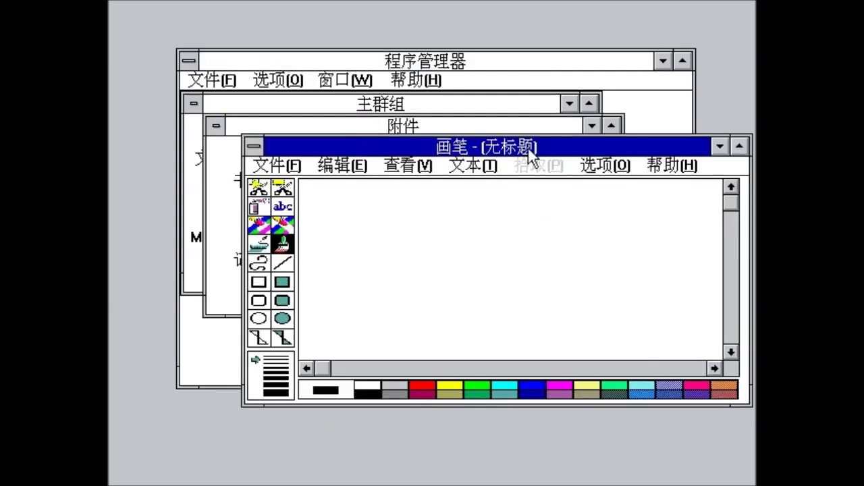
click(742, 146)
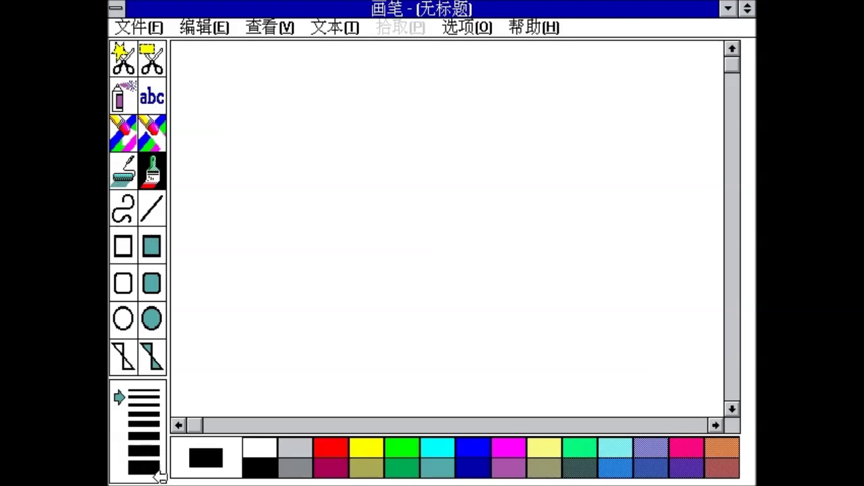
- Paint the letters "CCCP" in red with the brush across the upper part of the blank canvas
click(331, 447)
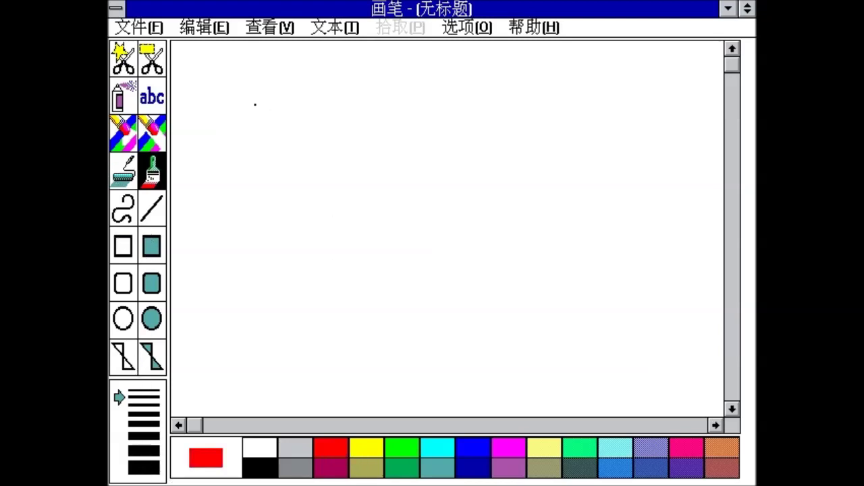
mouse_move(244, 85)
mouse_down()
mouse_move(198, 193)
mouse_move(272, 265)
mouse_up()
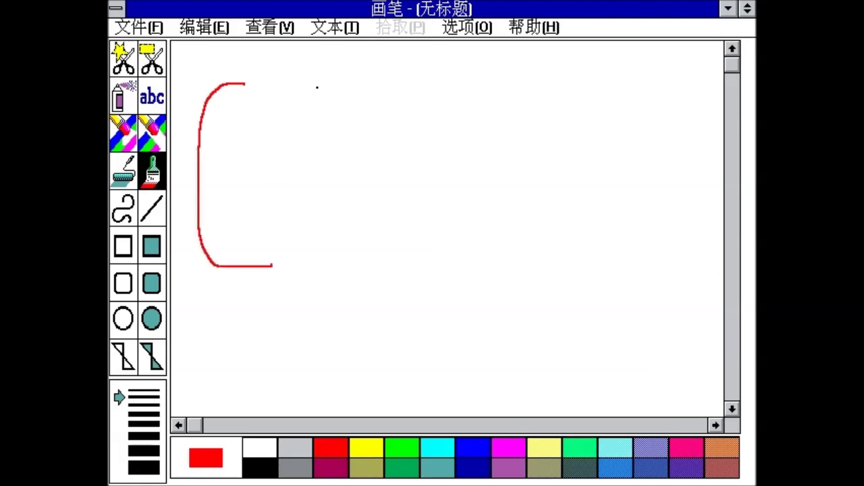
mouse_move(317, 86)
mouse_down()
mouse_move(270, 198)
mouse_move(326, 217)
mouse_up()
drag(410, 84, 376, 200)
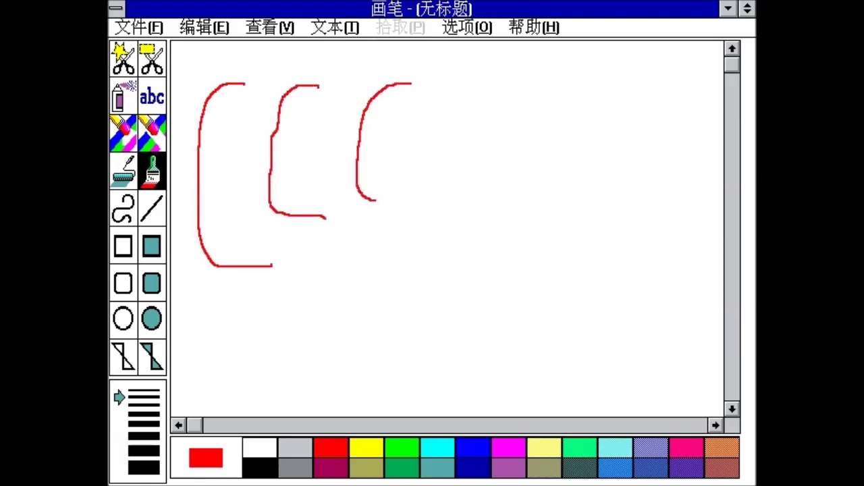
drag(434, 77, 437, 177)
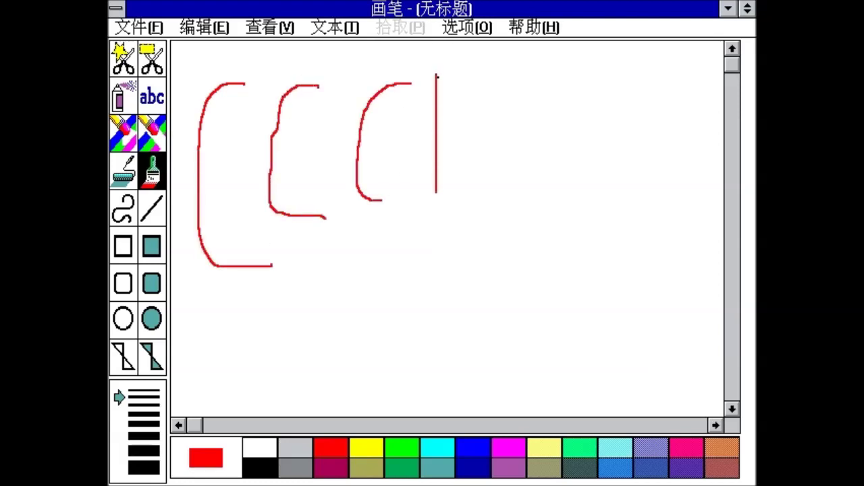
- Look over the help, view and file command lists of 画笔
click(467, 28)
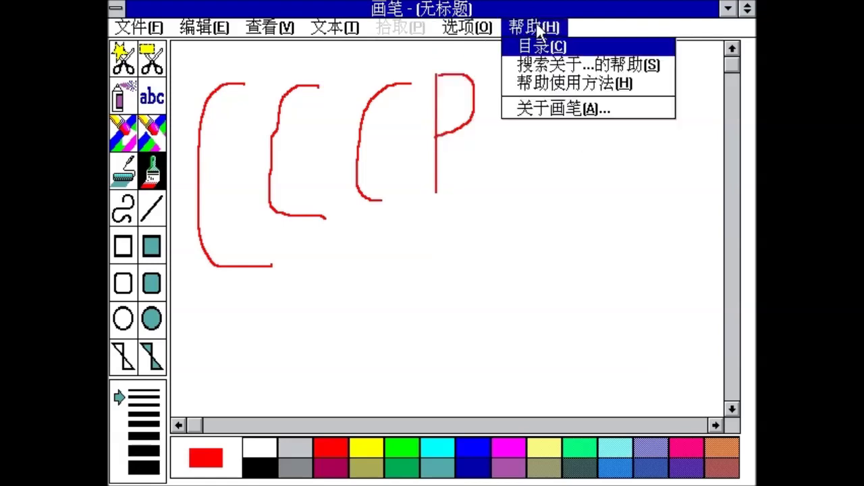
mouse_move(335, 30)
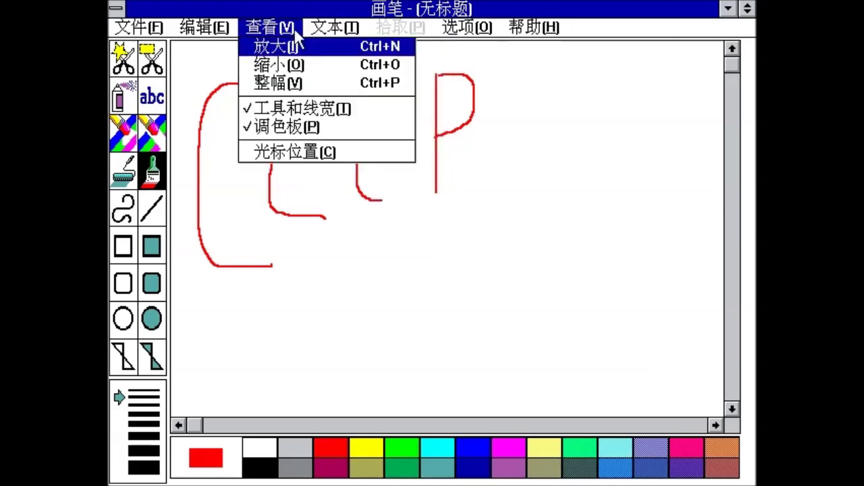
mouse_move(140, 36)
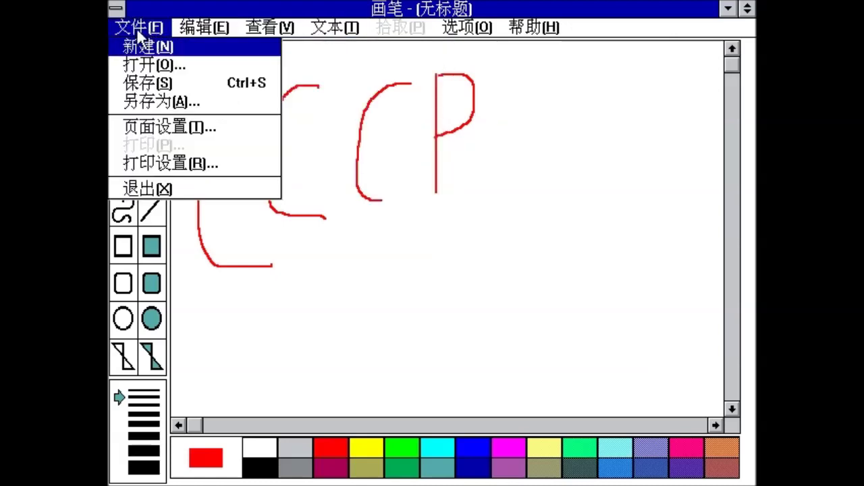
- Check the file types offered by 另存为 for the picture, and close 画笔 without saving
click(177, 101)
click(363, 330)
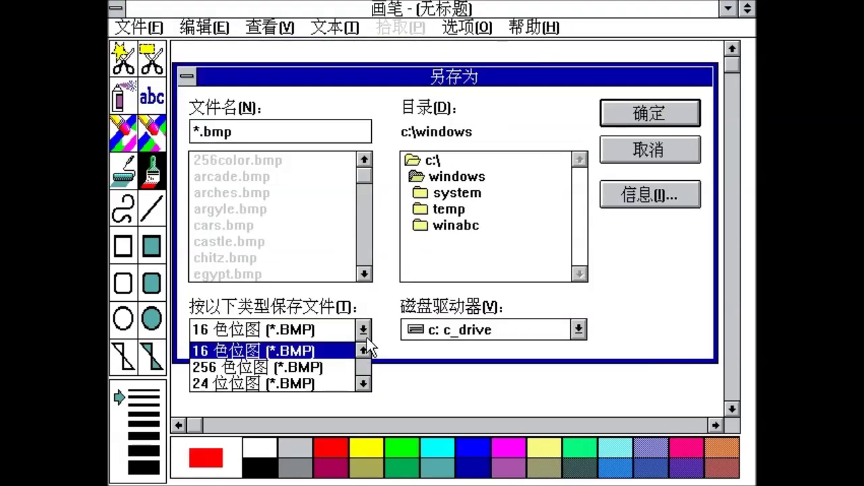
click(365, 350)
click(365, 349)
key(Escape)
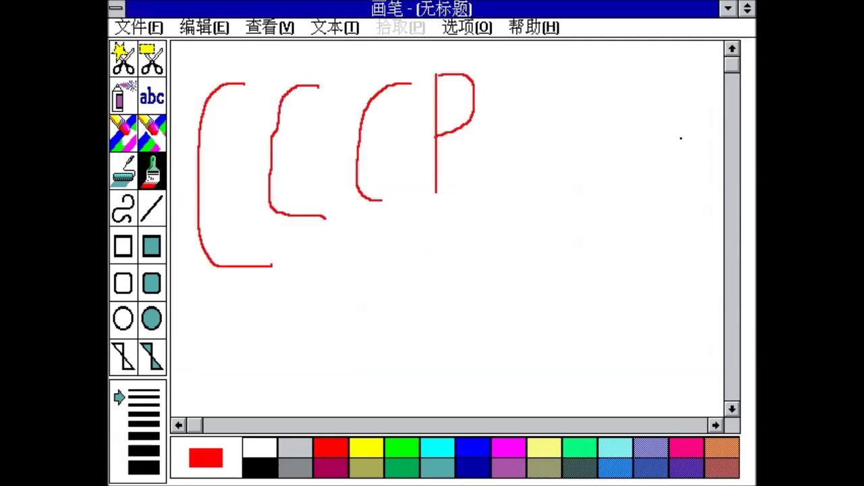
double_click(115, 8)
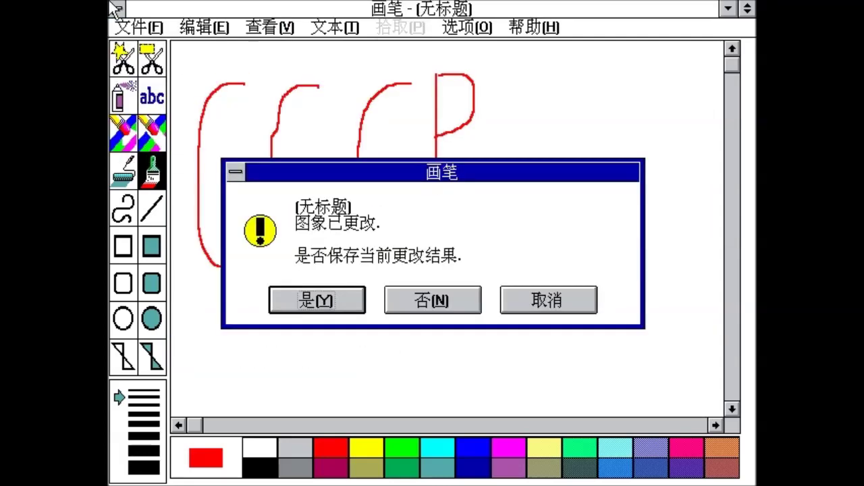
click(399, 307)
- Open 终端仿真程序 from the 附件 group with COM1: as the default serial port, in a maximized window
double_click(460, 166)
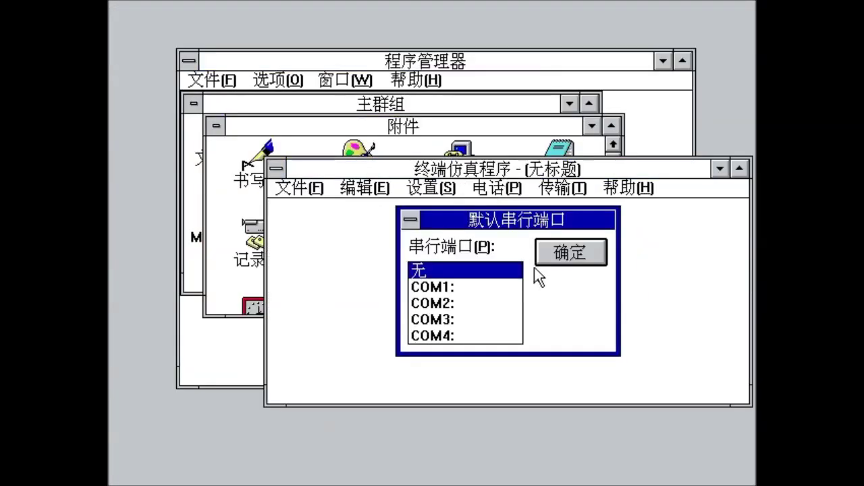
click(461, 289)
click(581, 252)
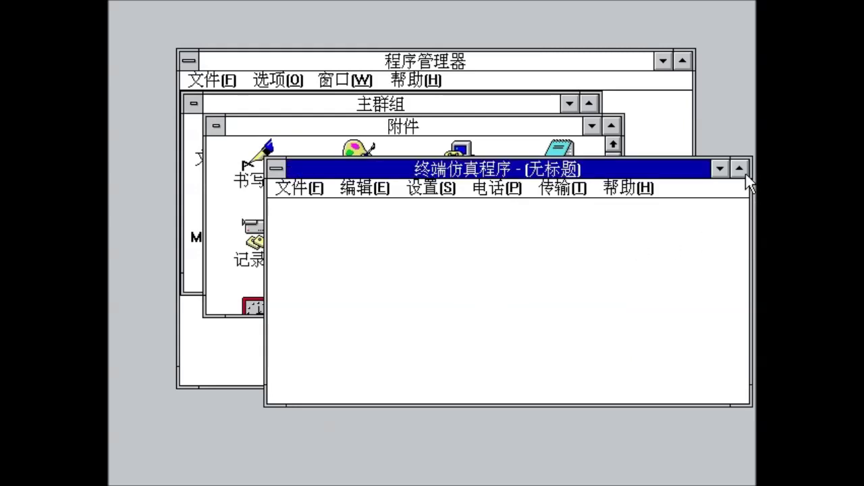
click(743, 170)
- Look over the command lists of 终端仿真程序 and close the program
click(470, 29)
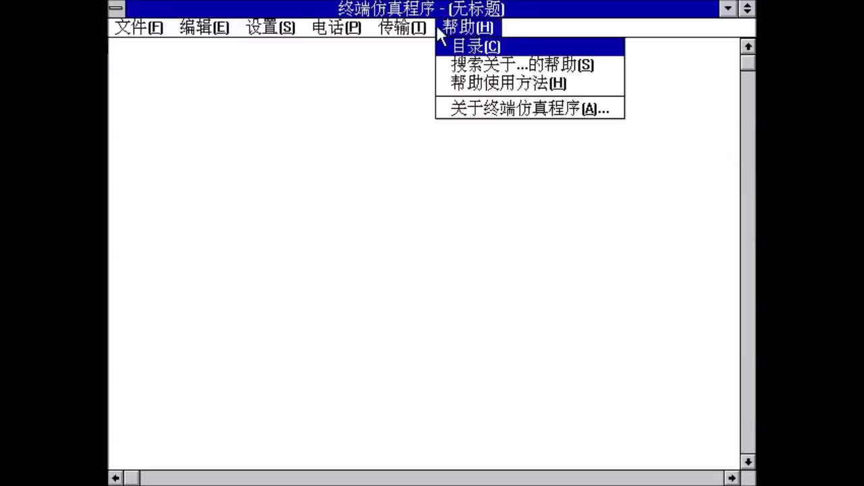
click(287, 6)
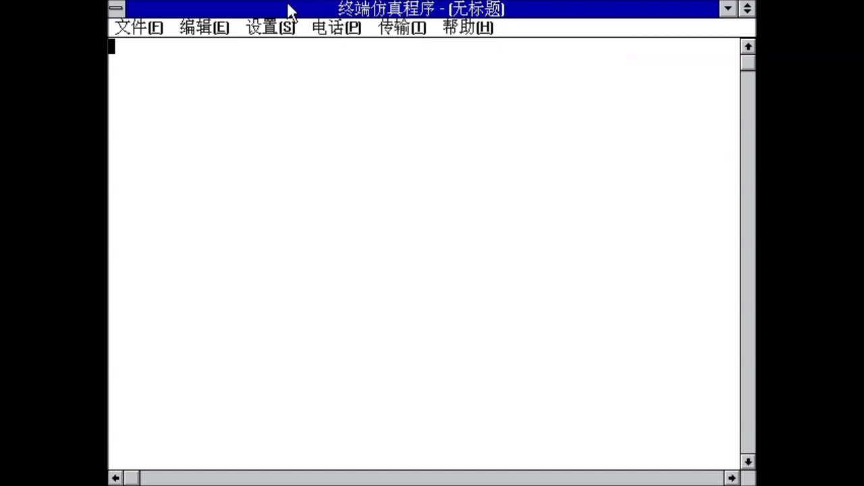
double_click(115, 10)
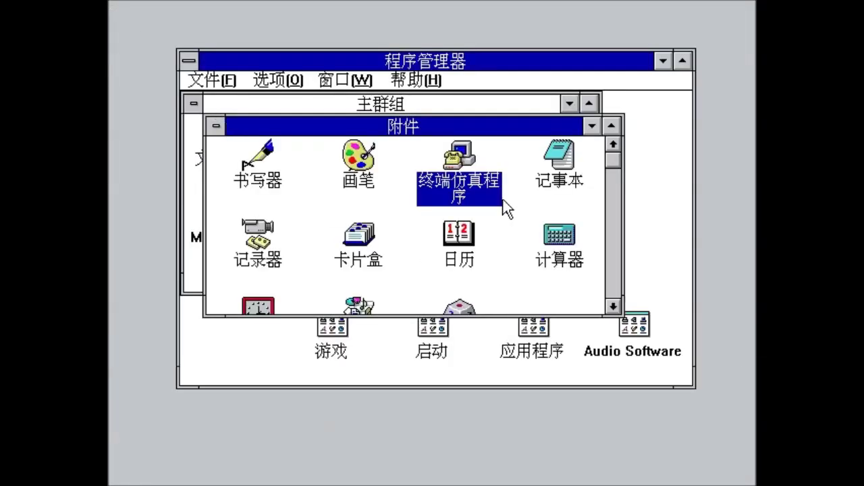
- Open 记事本 from the 附件 group, write "Test notepad" and close it without saving
double_click(559, 162)
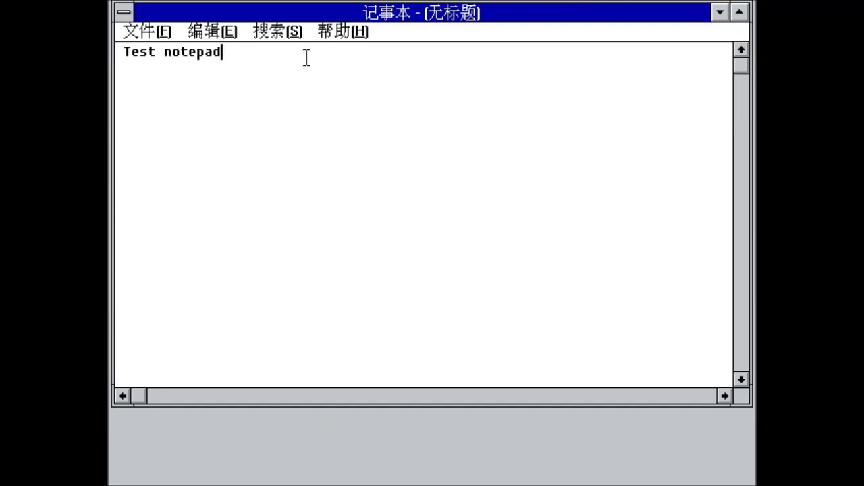
double_click(124, 11)
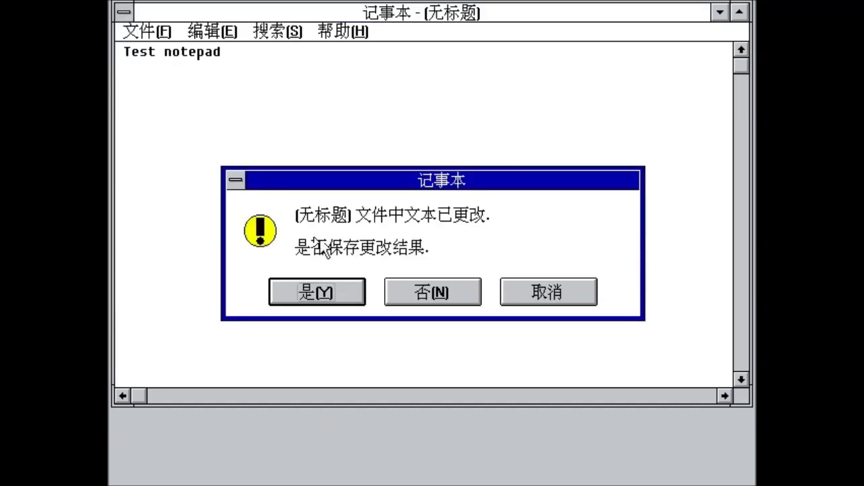
key(n)
- Open 记录器 and set up a new macro recording with the Ctrl modifier and 令快捷键有效 turned off
double_click(253, 245)
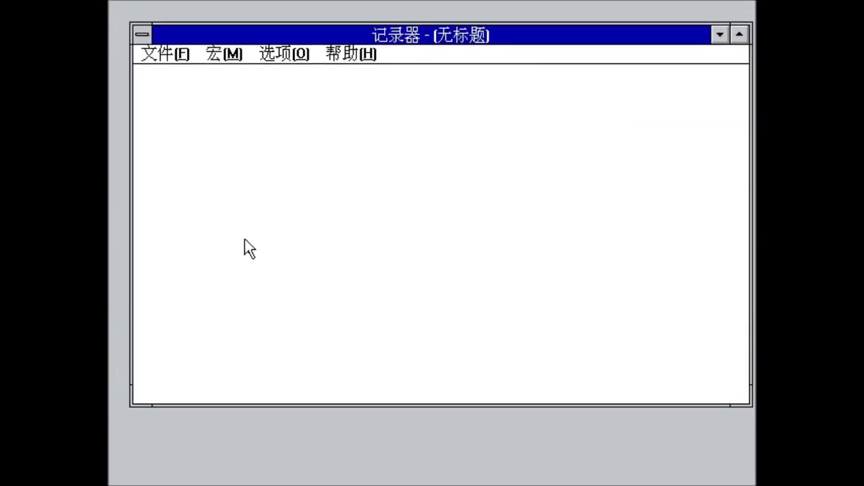
click(162, 54)
click(206, 55)
click(240, 91)
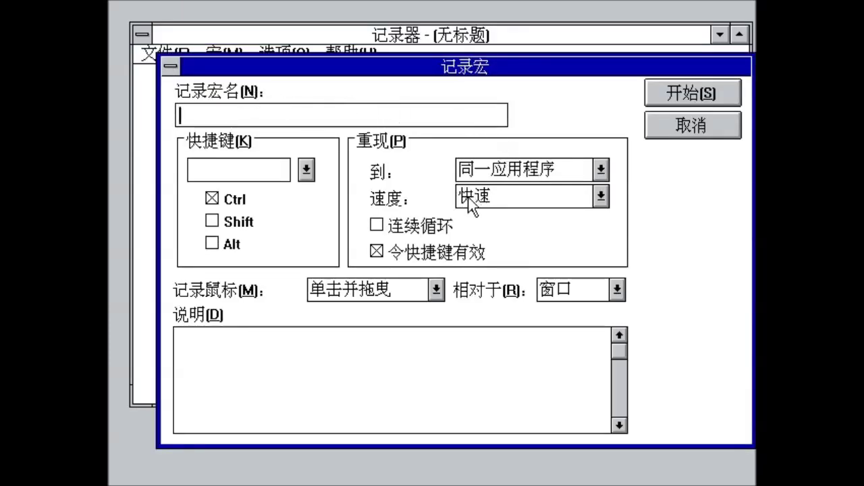
click(212, 198)
click(405, 252)
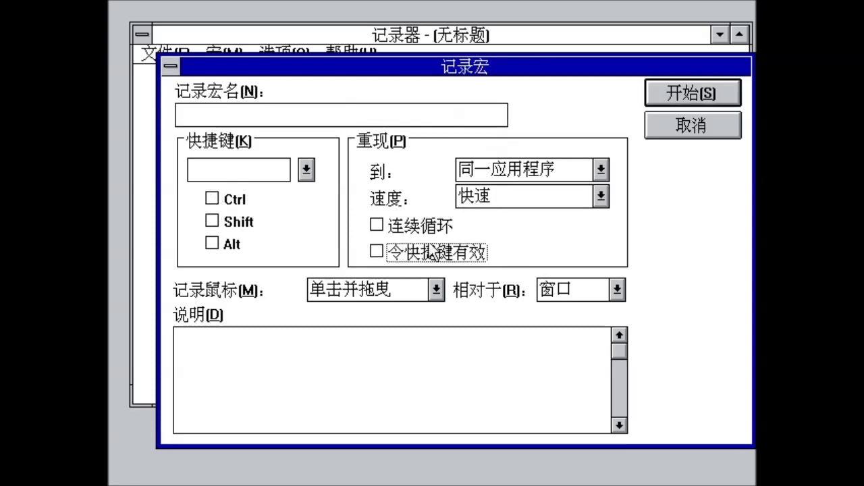
- Set the macro's playback to 任何应用程序 at 录制速度, and its mouse recording to 所有动作 relative to 屏幕
click(601, 170)
click(567, 180)
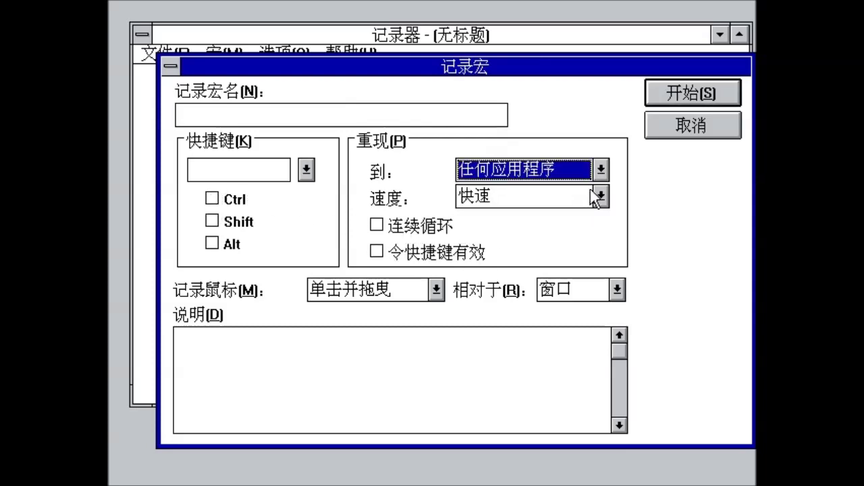
click(598, 194)
click(560, 233)
click(401, 292)
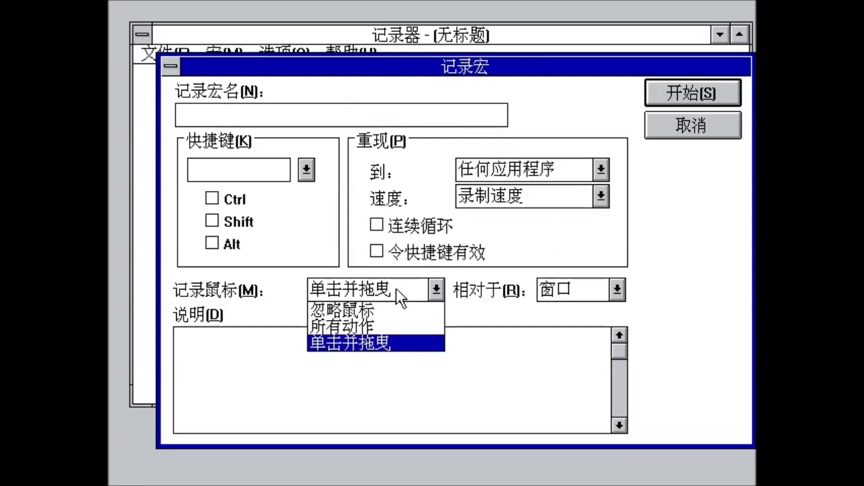
click(386, 327)
click(593, 296)
click(592, 311)
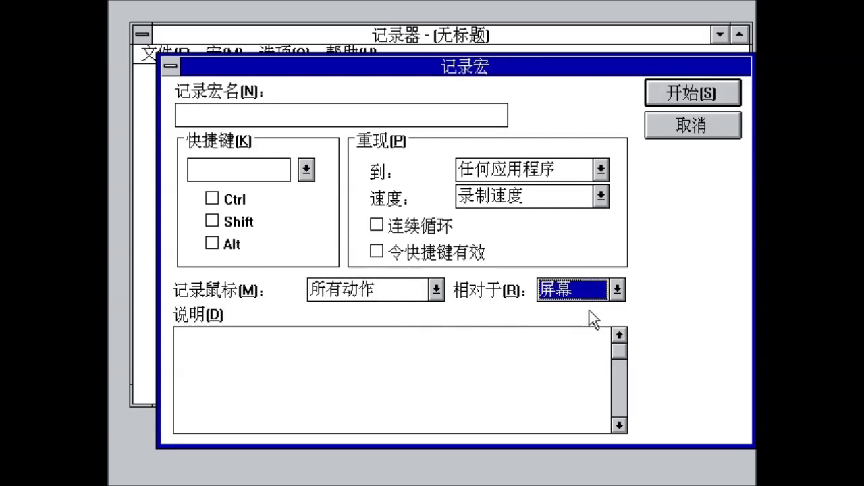
- Name the macro "32" and start recording it
click(351, 108)
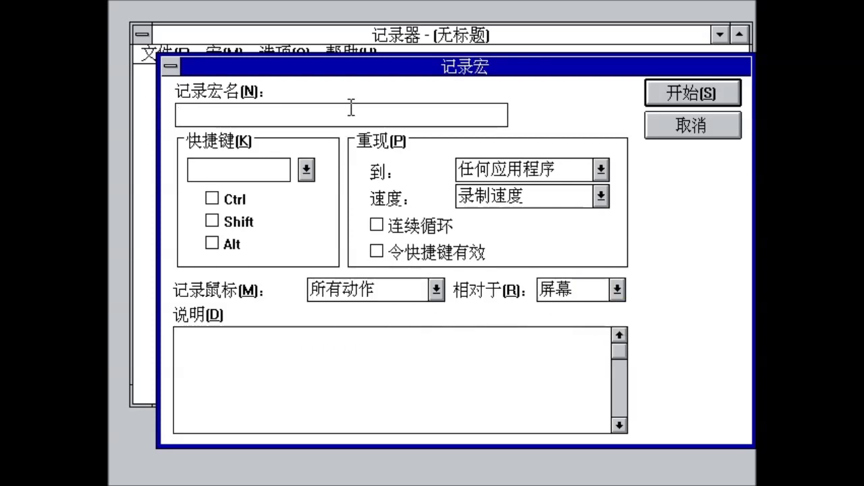
text(32)
click(678, 93)
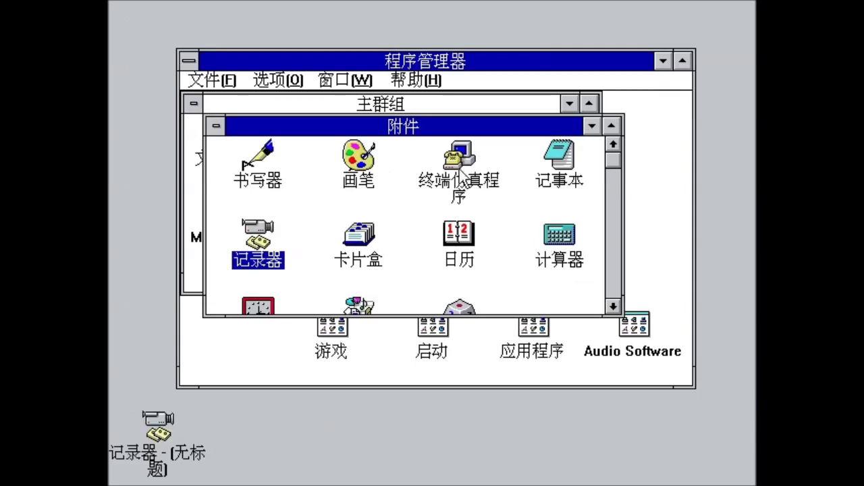
- Open 记事本 from the 附件 group during the macro recording and write "1234" in the blank document
double_click(558, 159)
text(1234)
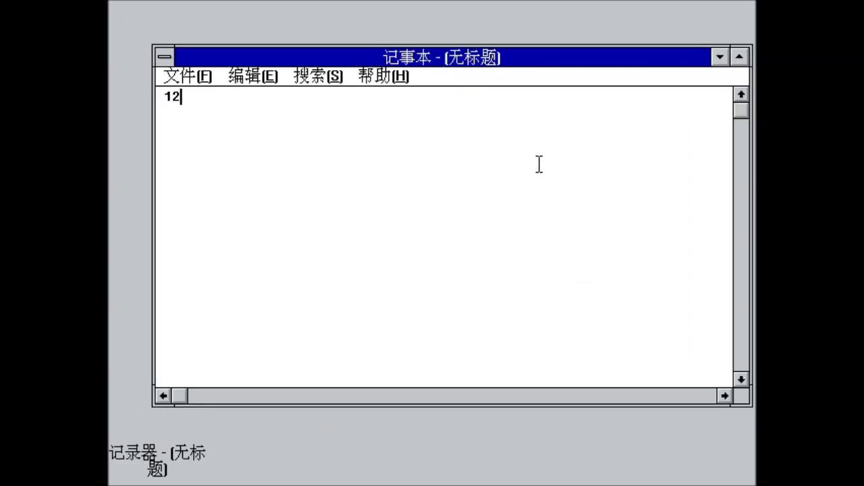